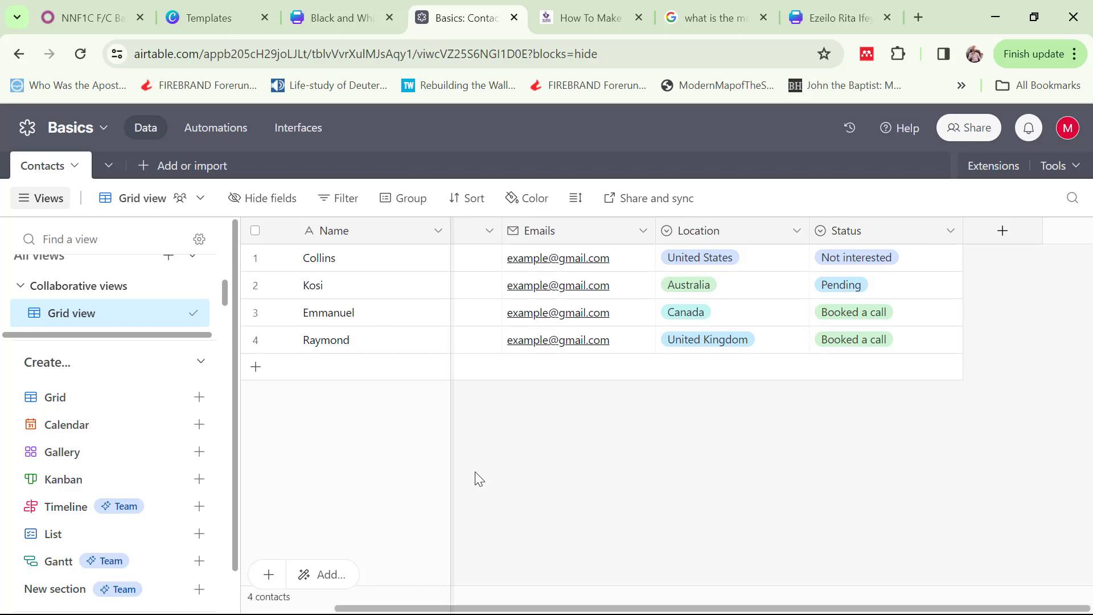
Add a blank table named Company to the Basics base
click(108, 168)
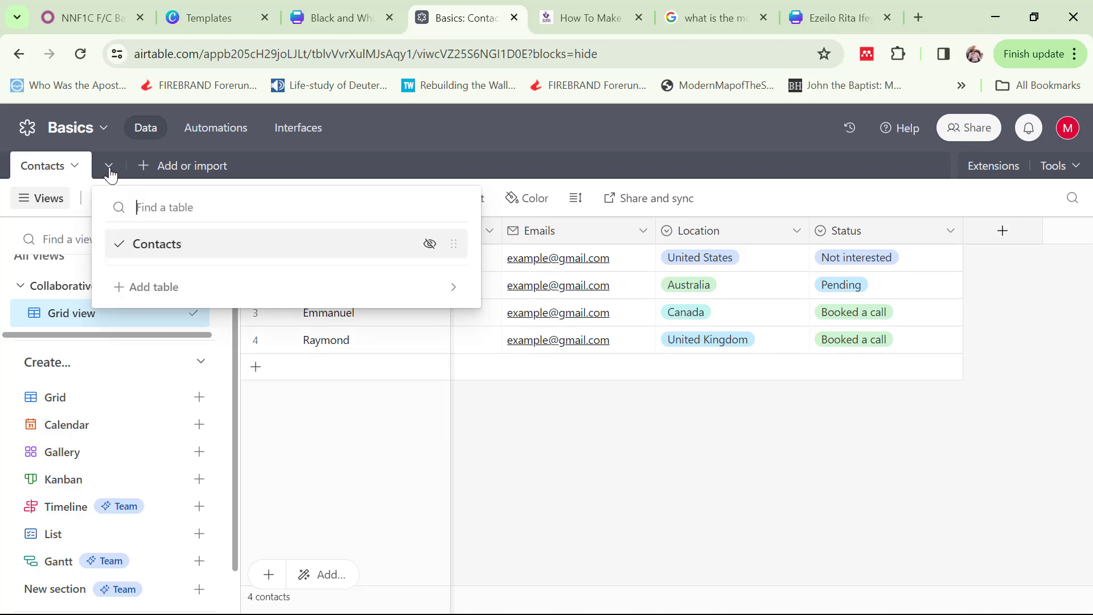
click(149, 289)
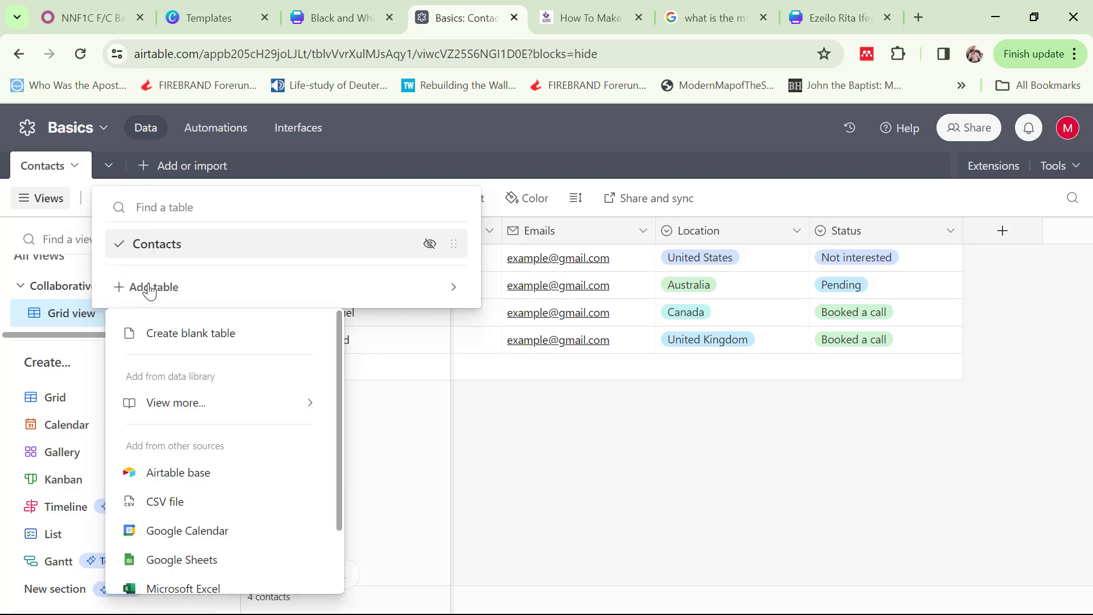
click(181, 339)
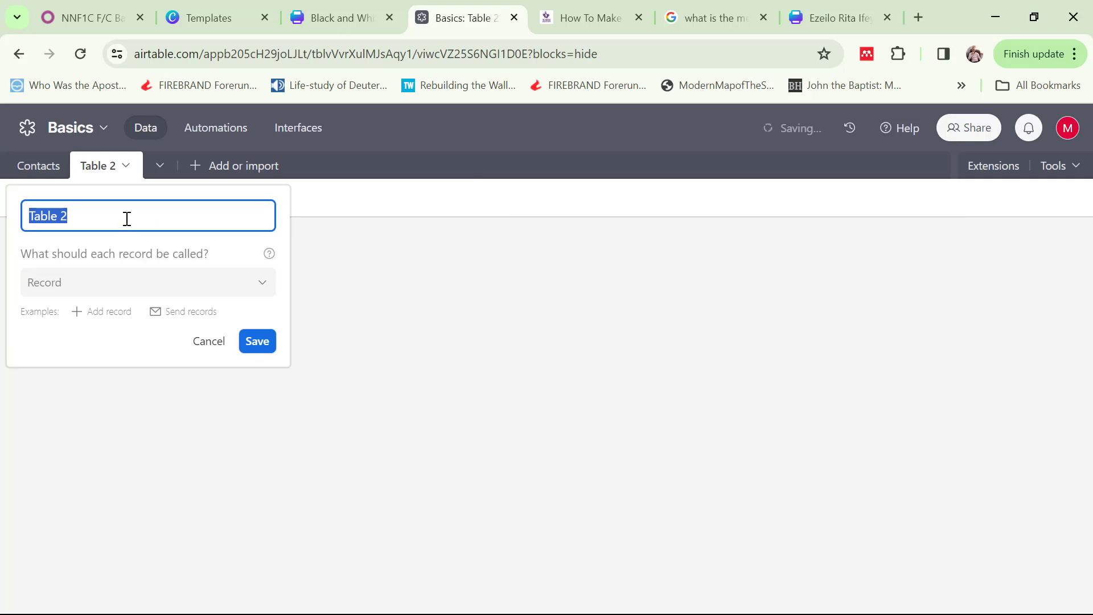
text(Company)
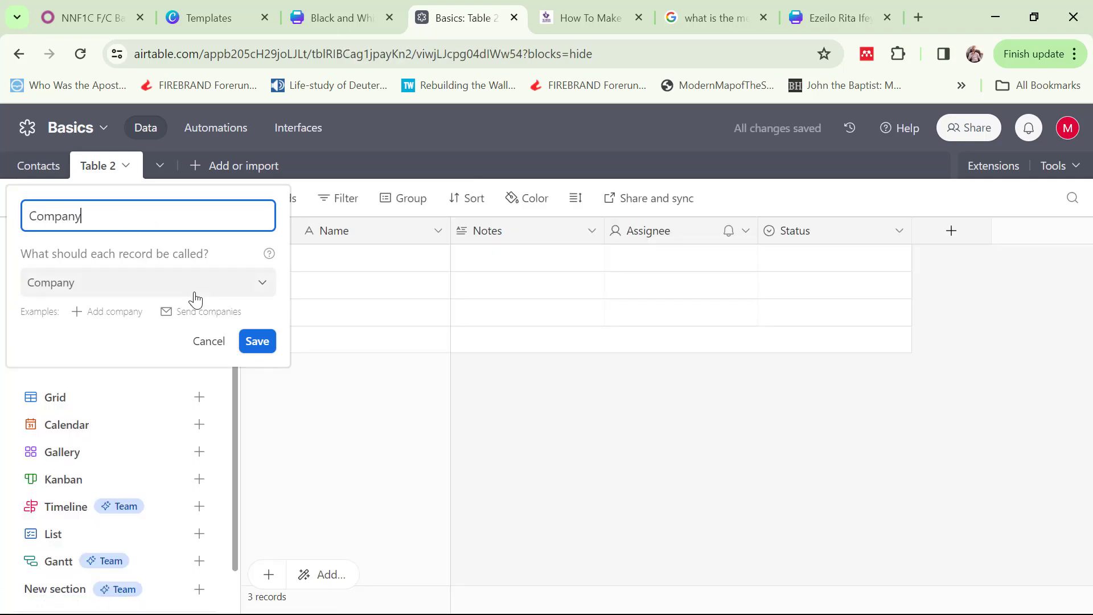
click(257, 342)
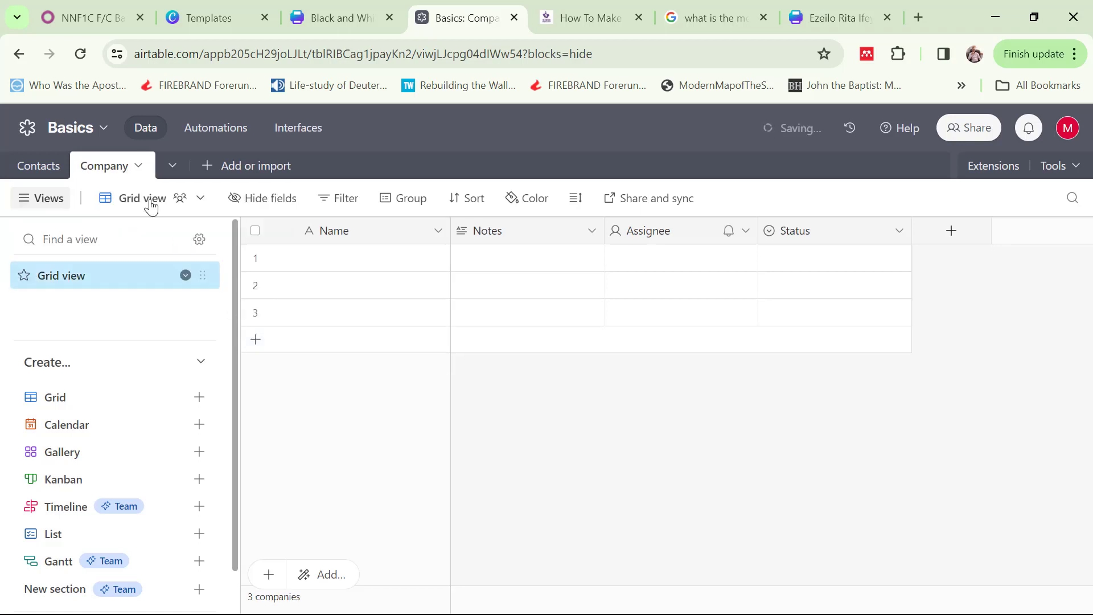
Delete the Status, Assignee and Notes fields from the Company table, keeping only the Name field
click(37, 170)
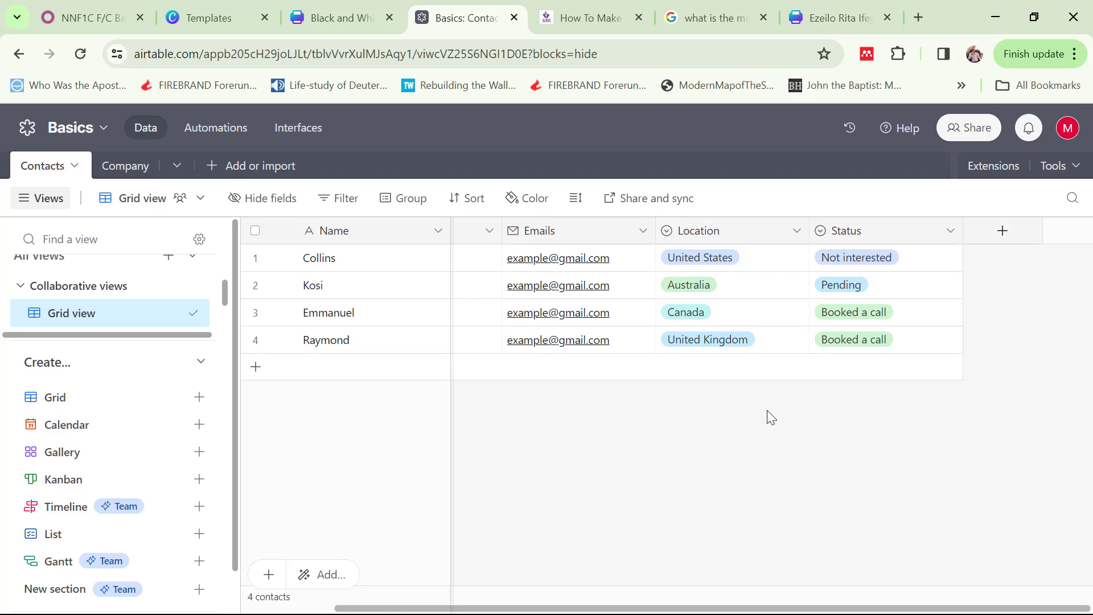
click(129, 171)
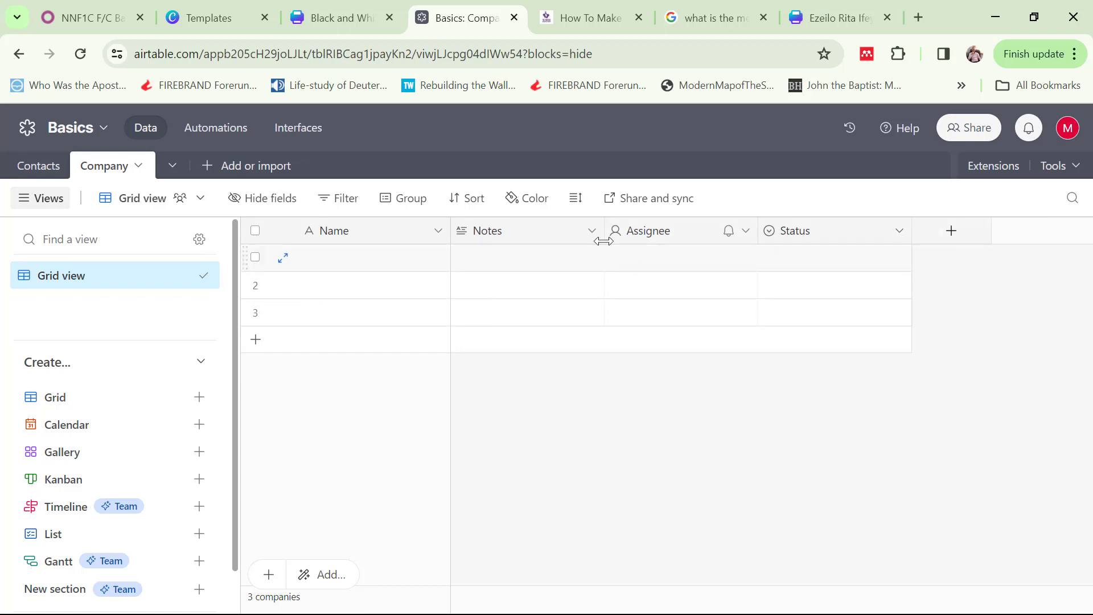
click(900, 234)
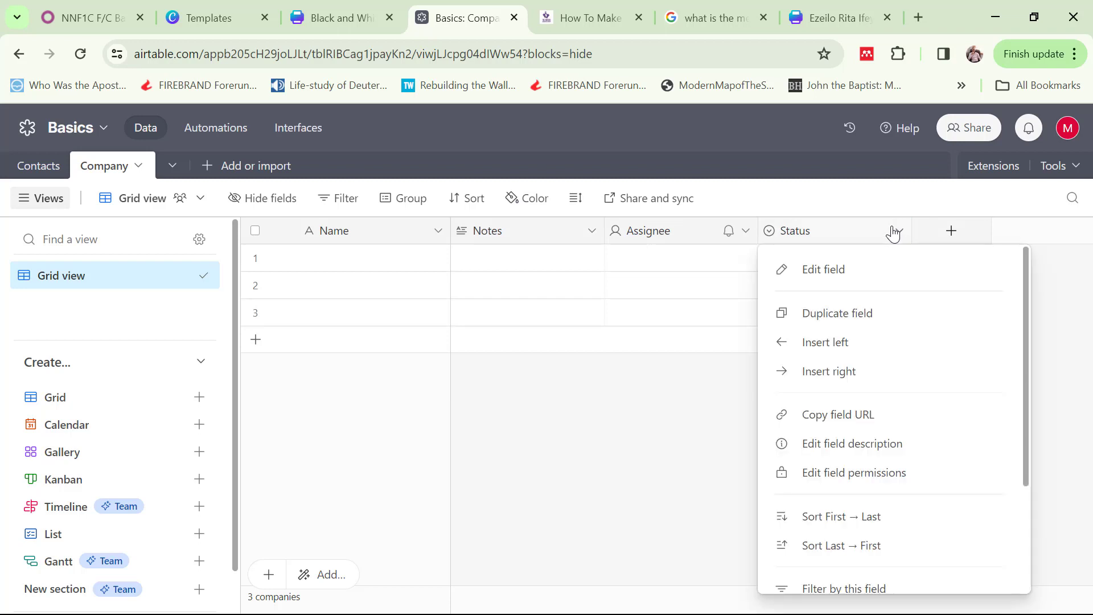
drag(1026, 328, 1035, 490)
click(847, 573)
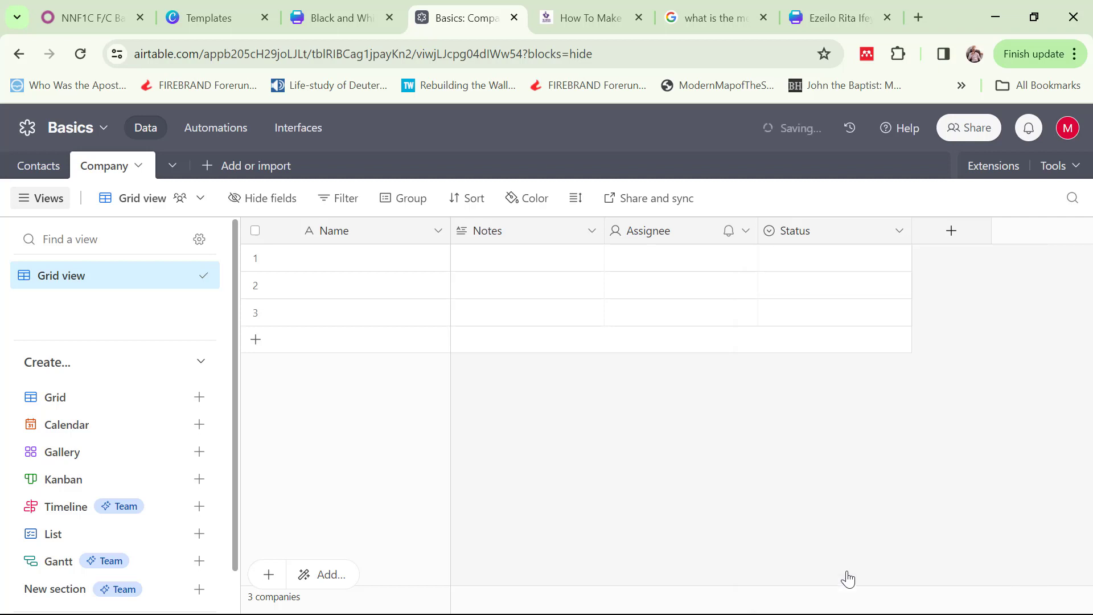
click(745, 232)
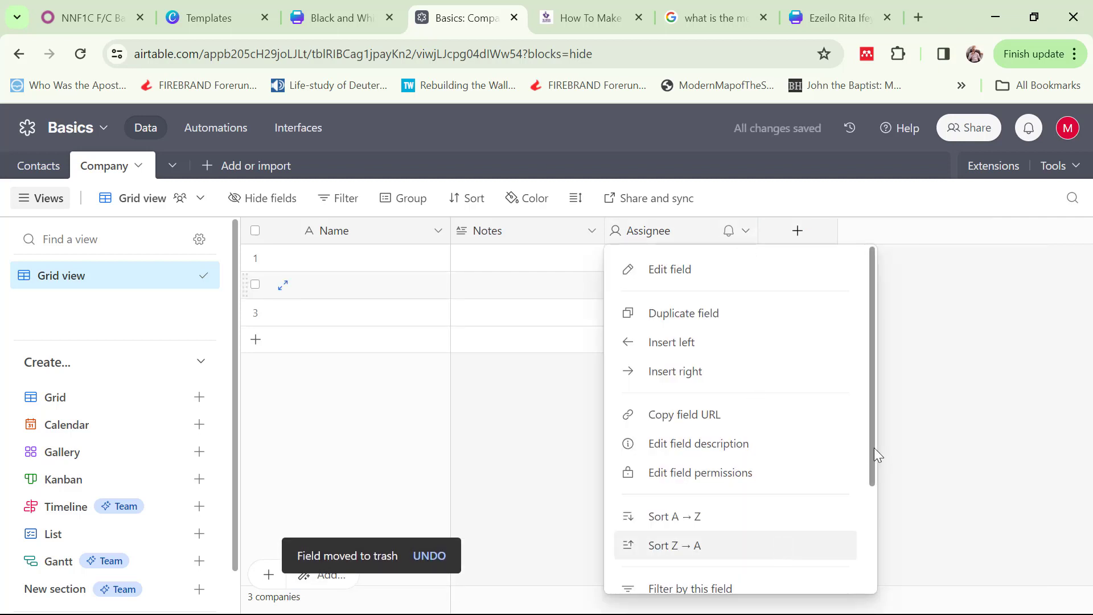
drag(874, 481, 831, 600)
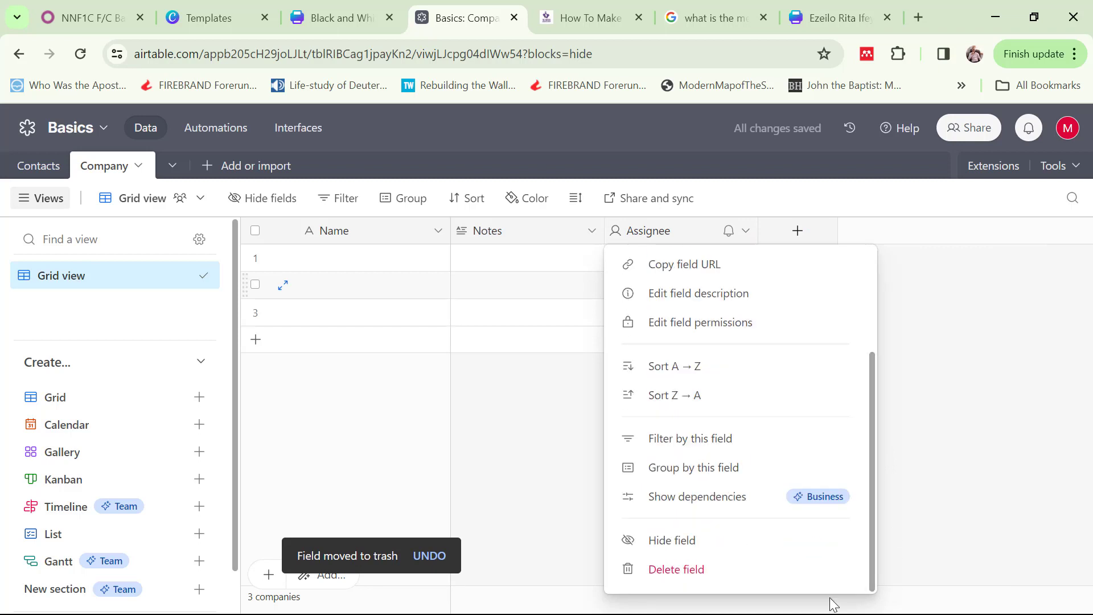
click(713, 571)
click(595, 233)
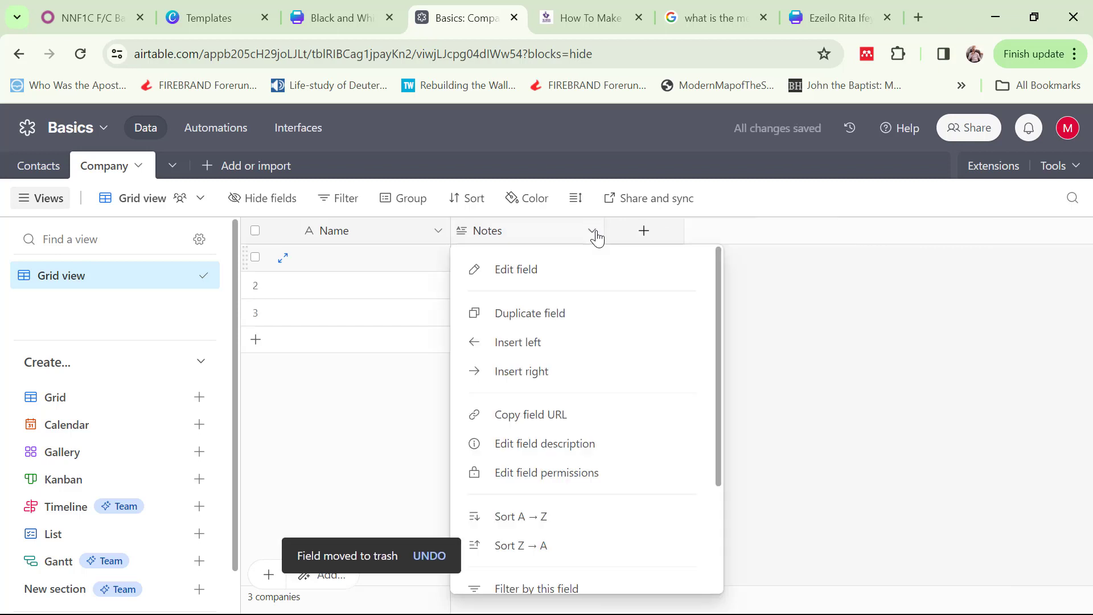
drag(716, 382, 716, 531)
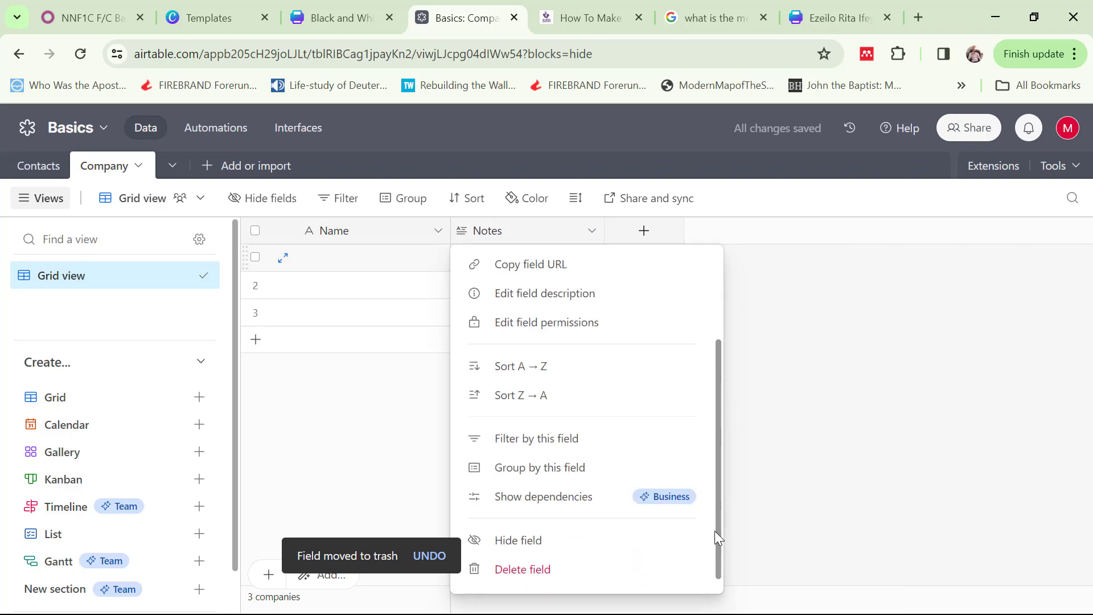
click(540, 576)
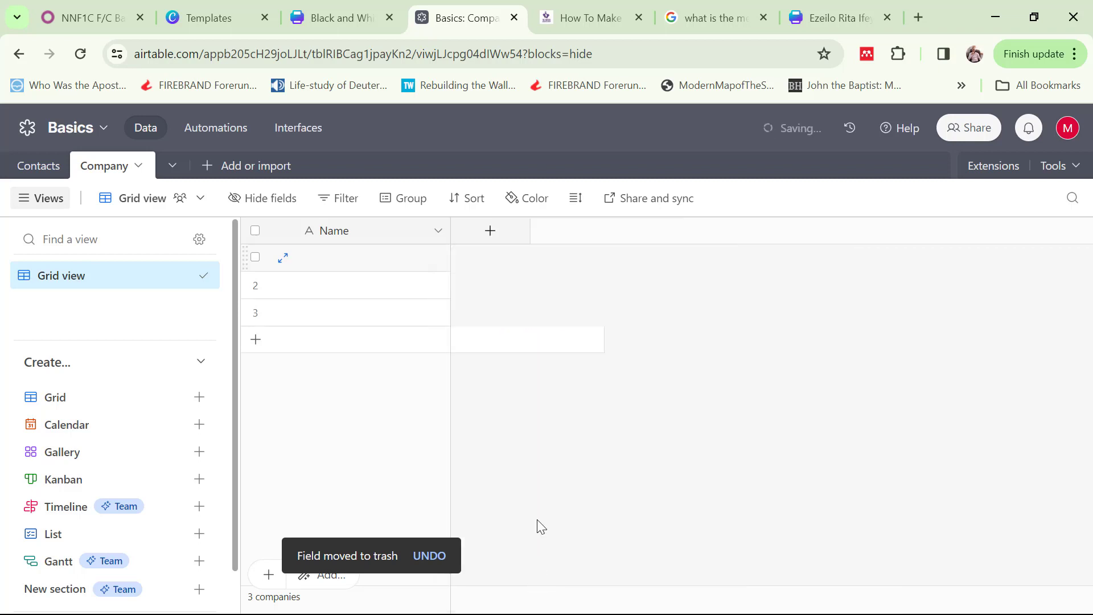
Fill the Name field of the Company table with Millan Enterprises, Collins PLC, Tools Practice LTD and CY Group Of Schools
click(373, 263)
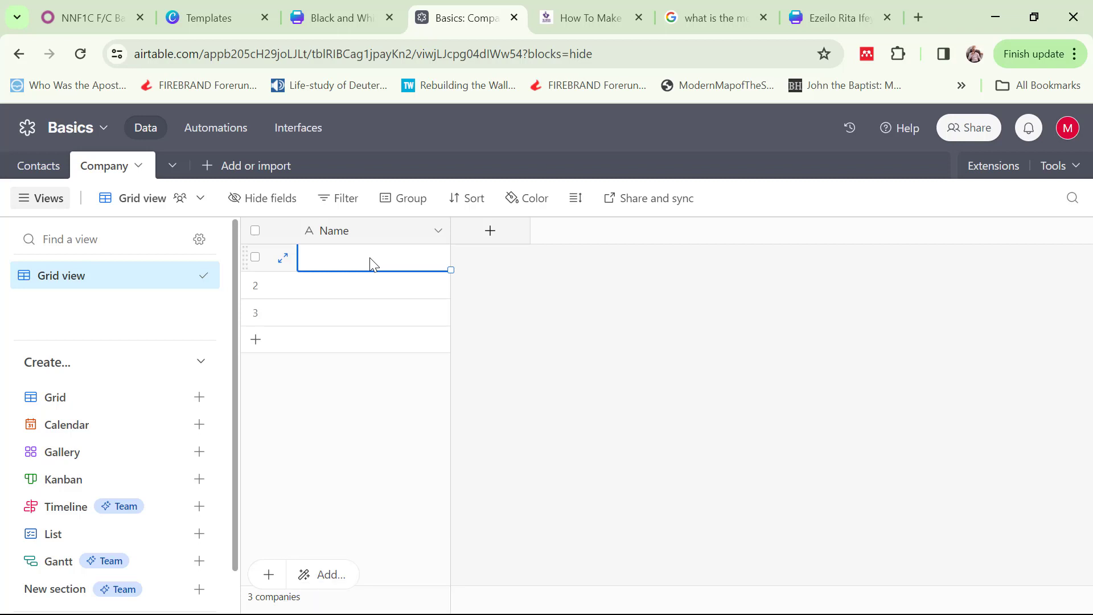
text(Millan Enterprises)
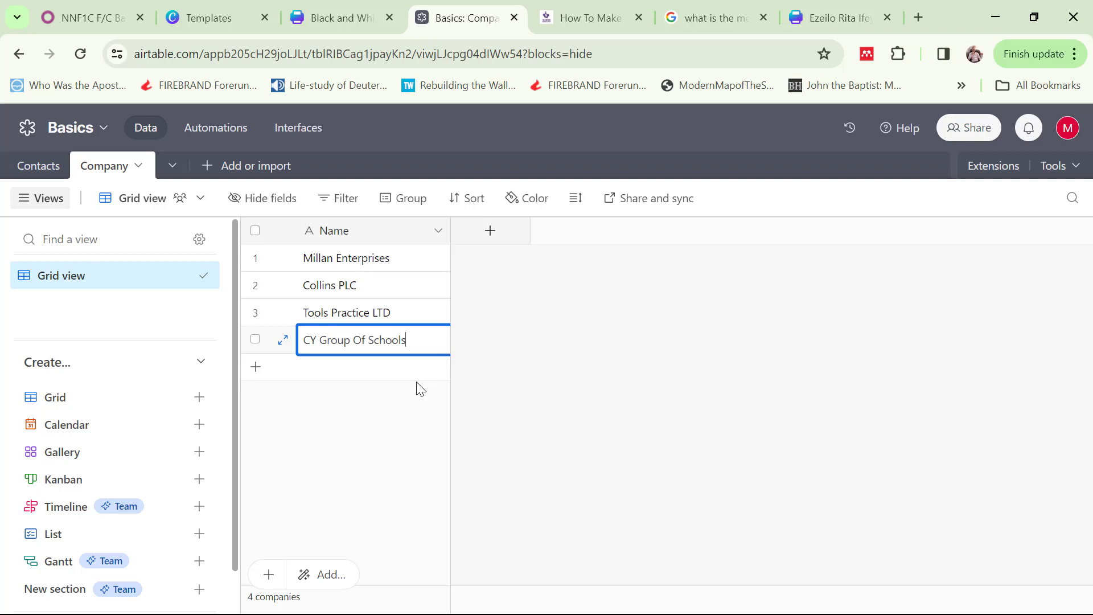
click(414, 415)
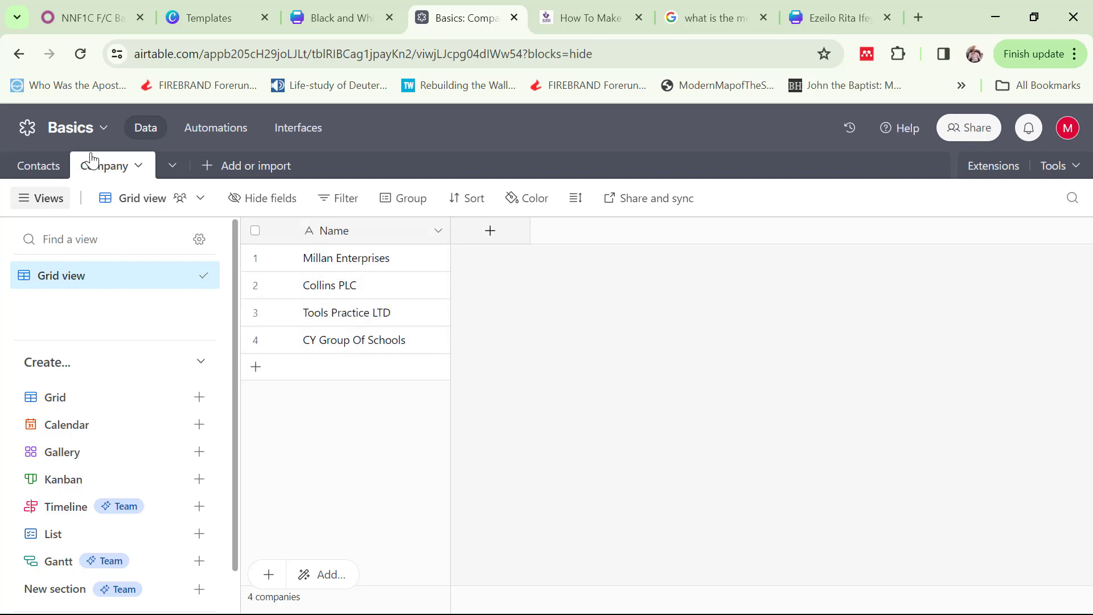
Create a linked-record field named "link to" in the Contacts table that links to the Company table, without adding lookup fields
click(43, 172)
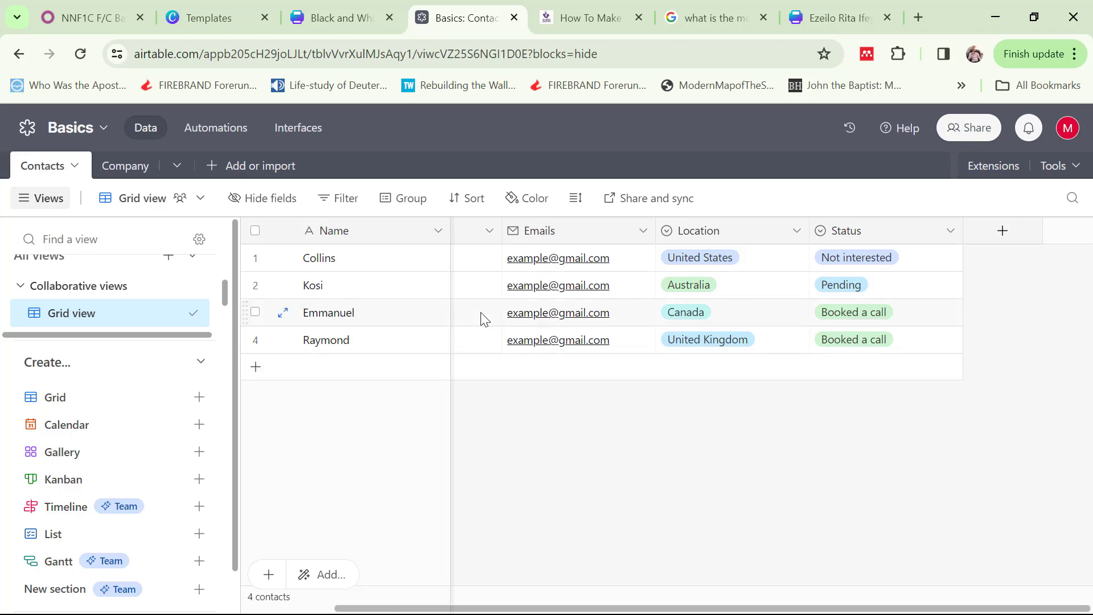
click(129, 171)
click(41, 171)
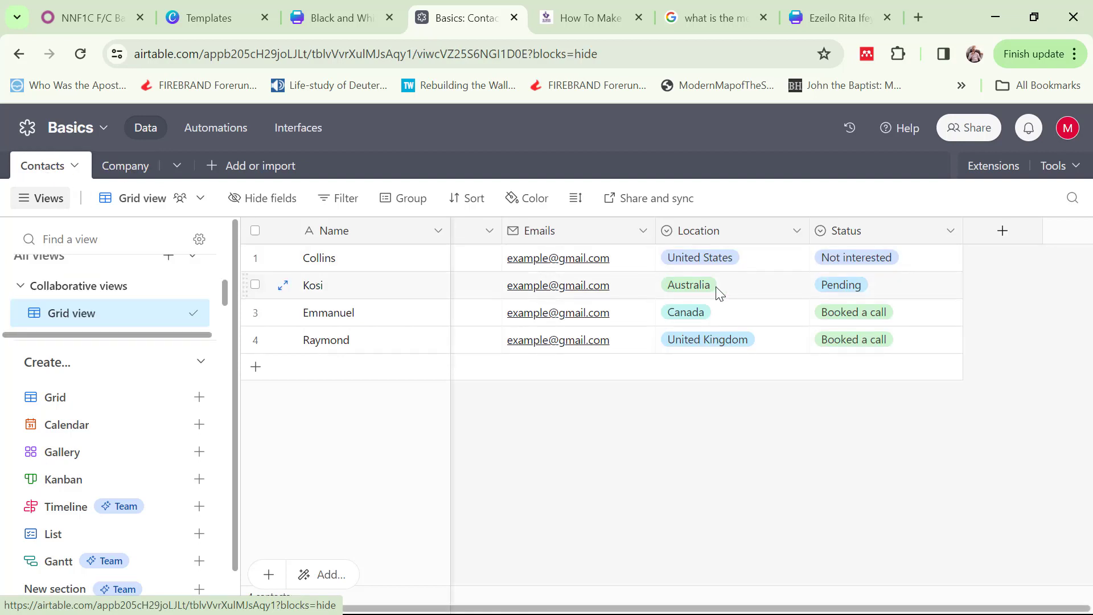
click(1003, 236)
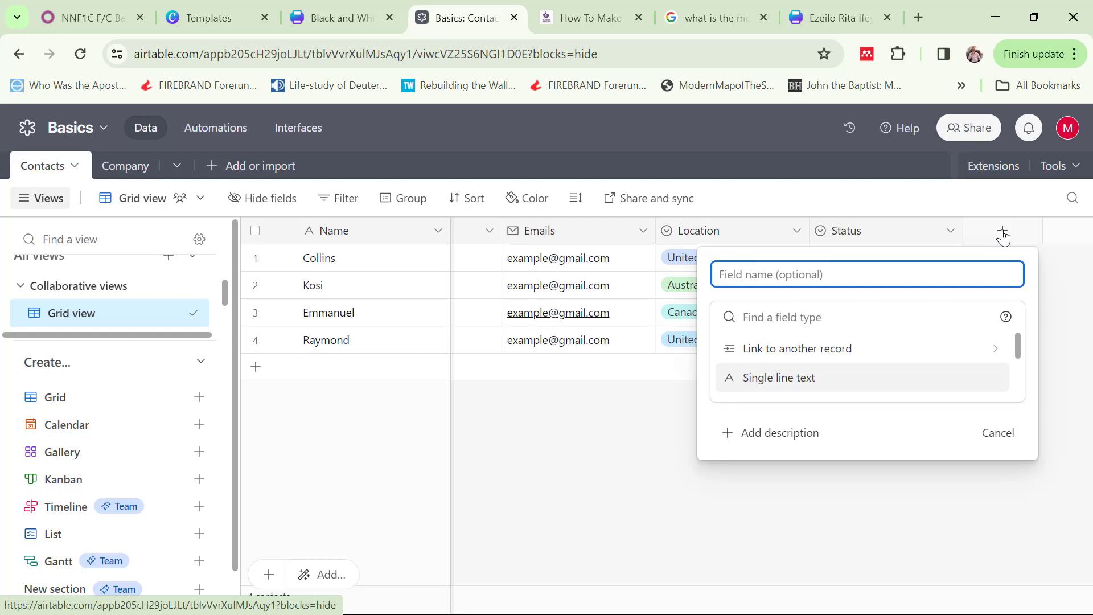
text(link to)
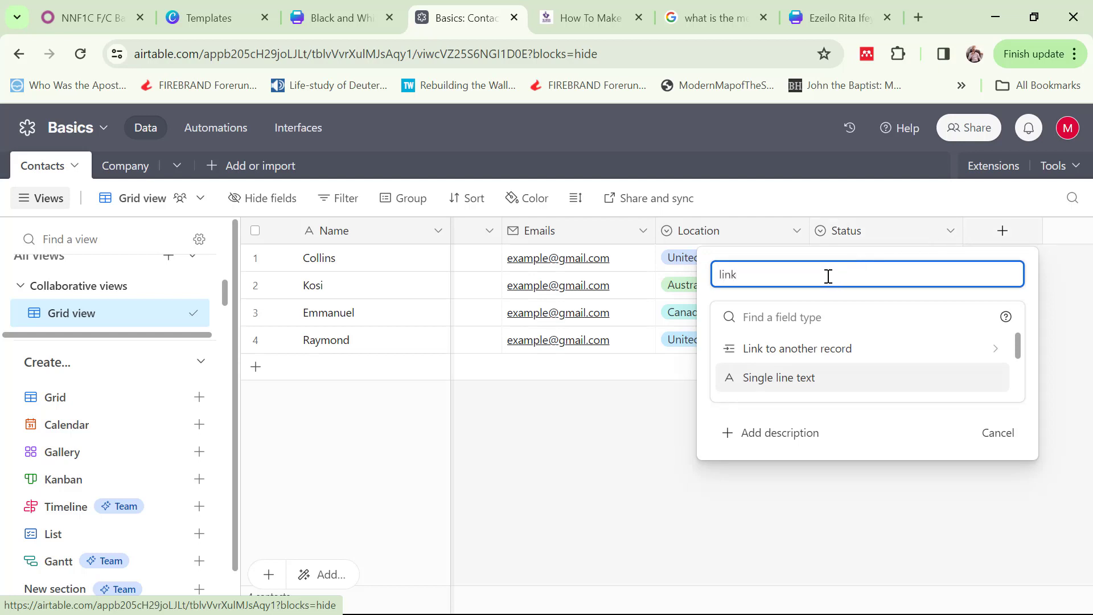
click(821, 353)
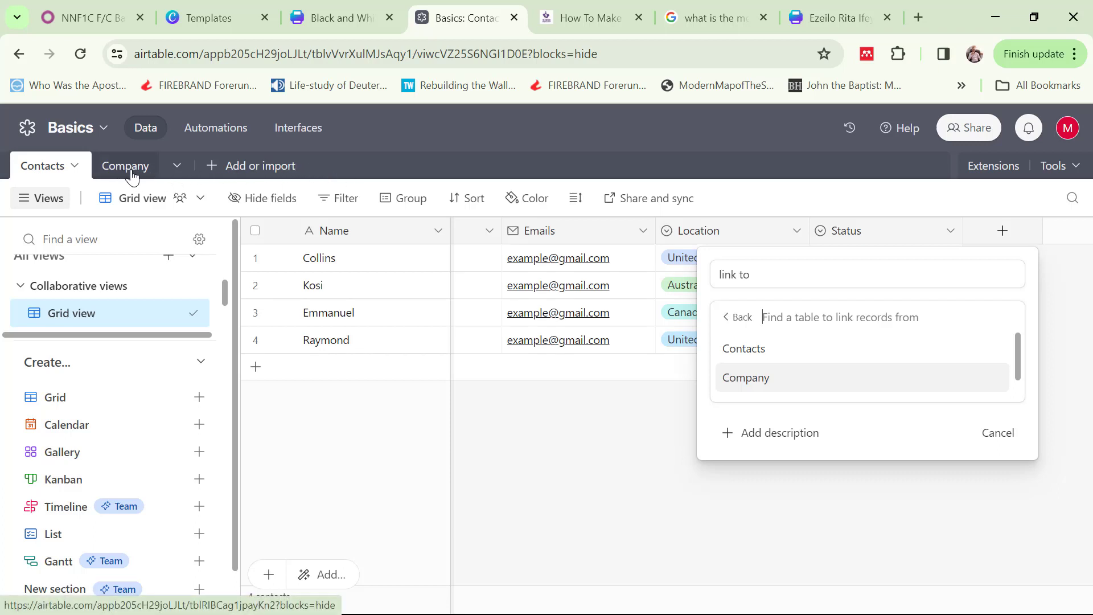
click(789, 384)
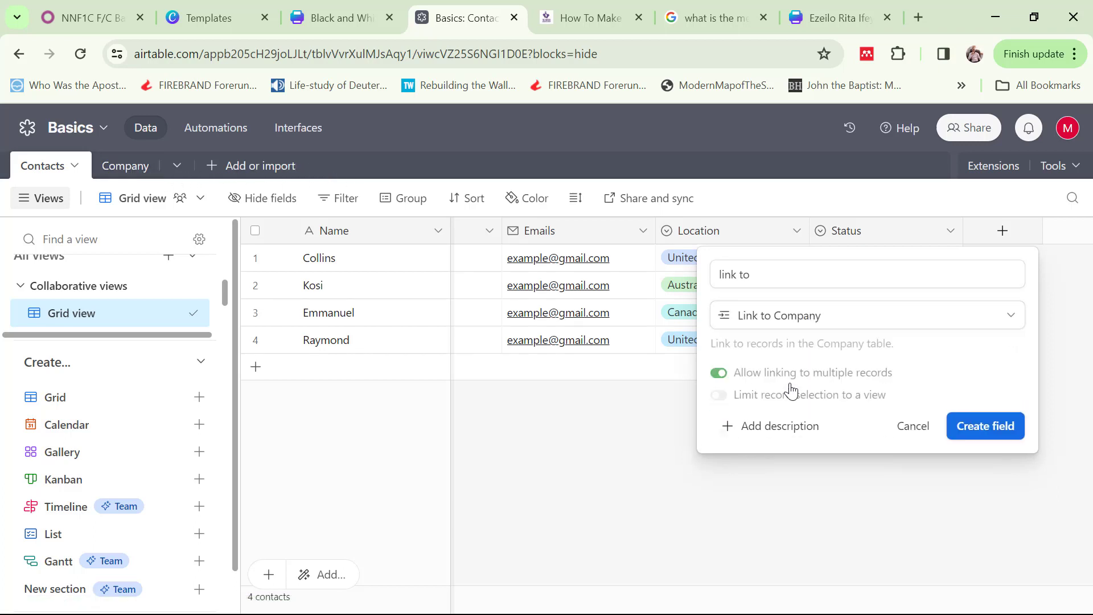
click(984, 428)
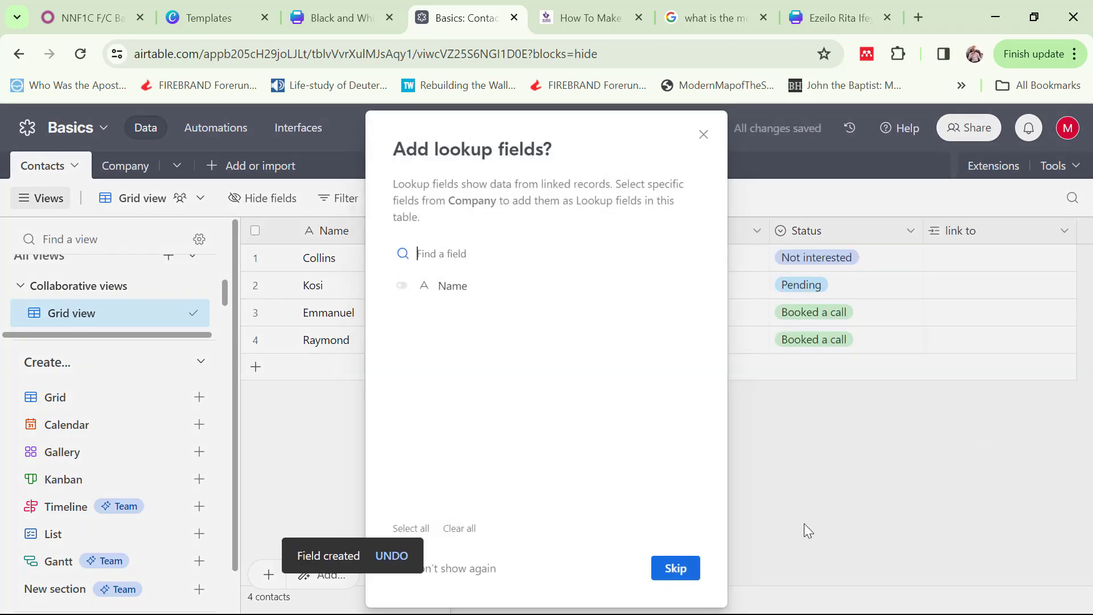
click(704, 135)
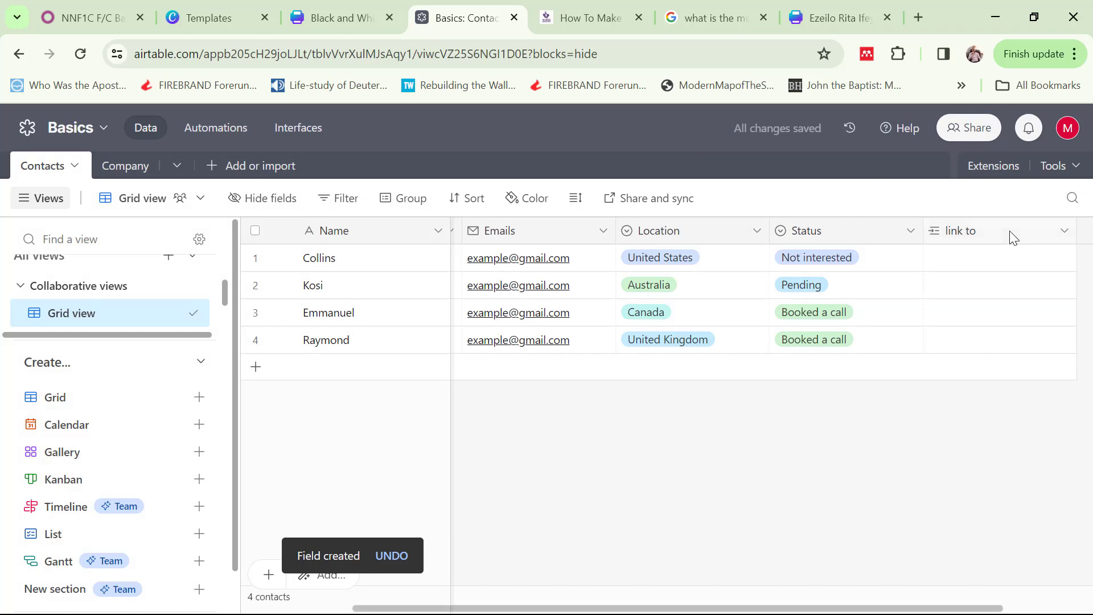
In the "link to" field, link the first contact to Collins PLC and the second contact to Millan Enterprises
click(1002, 262)
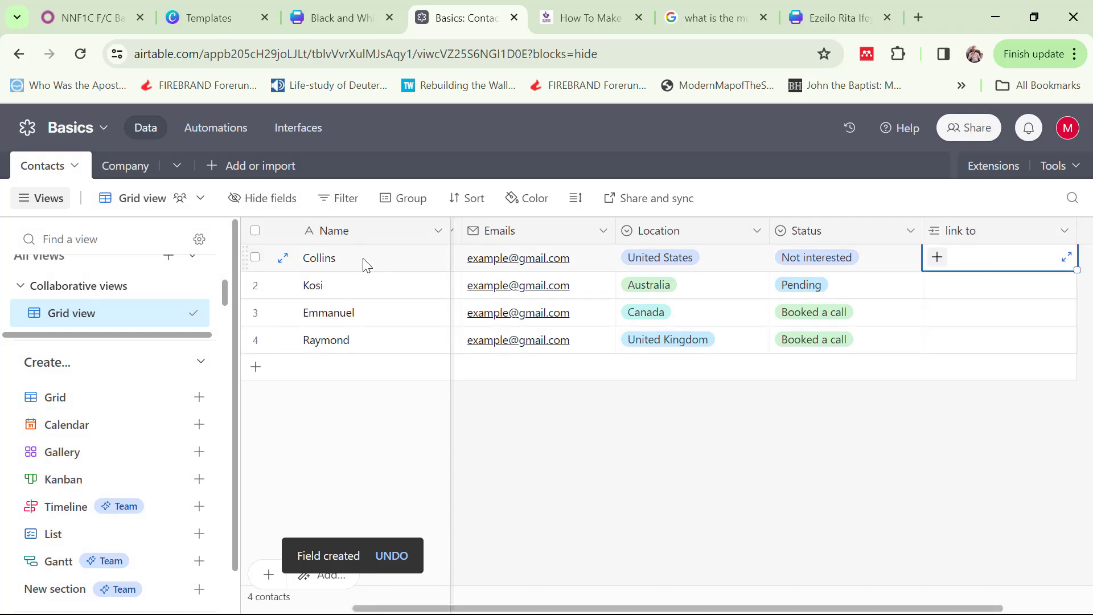
click(937, 259)
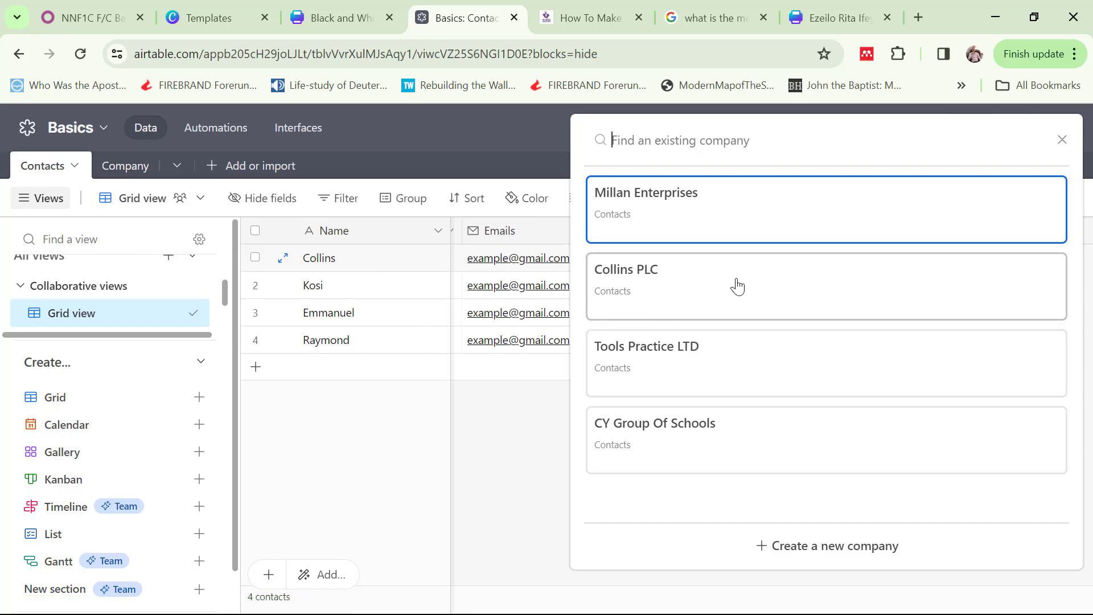
click(665, 297)
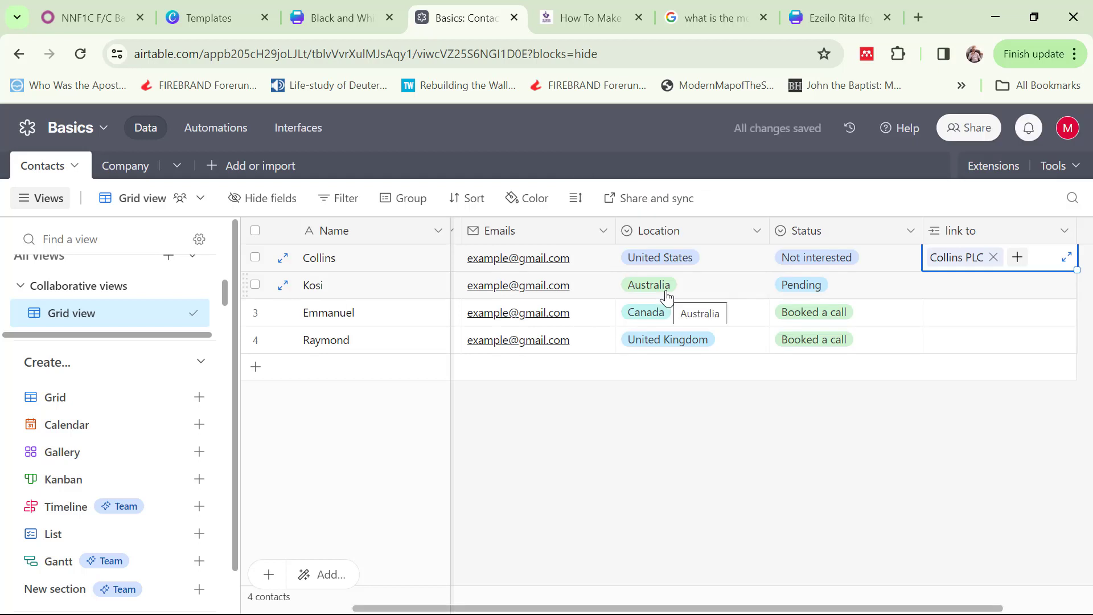
click(978, 293)
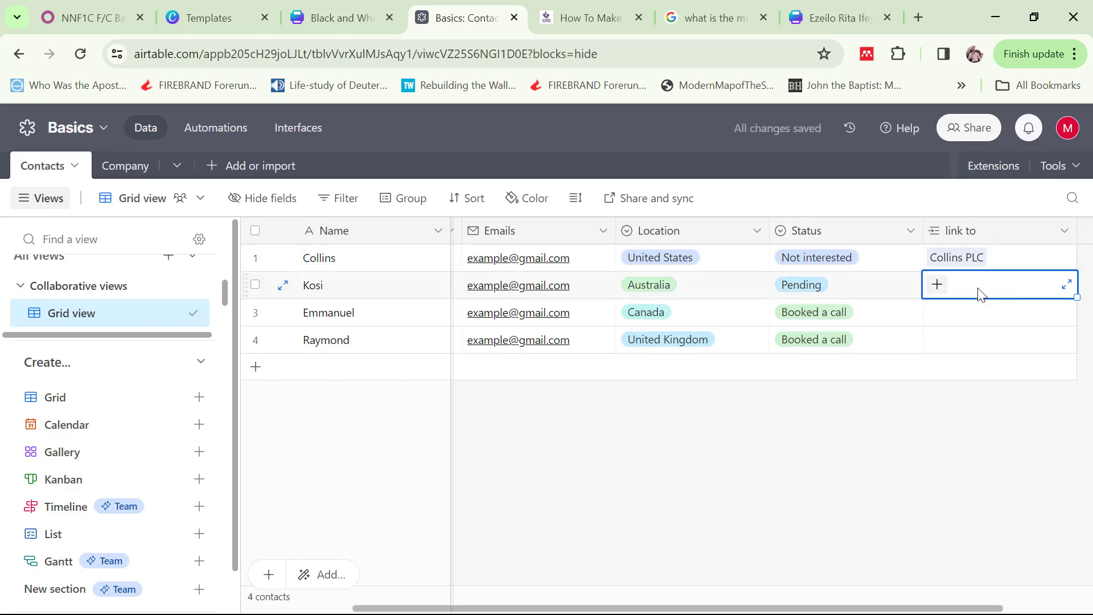
click(937, 284)
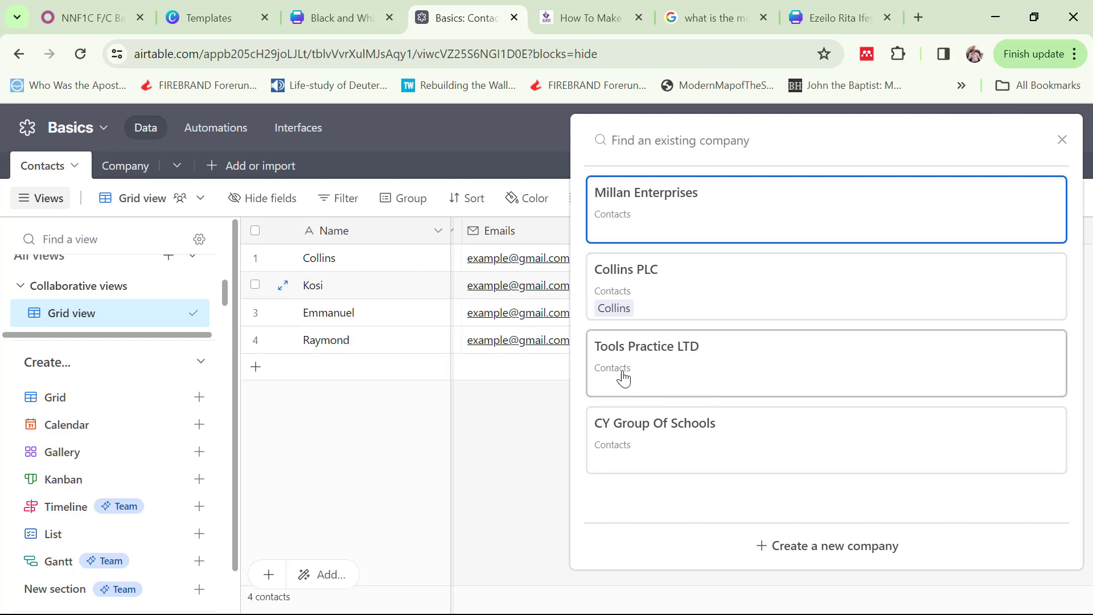
click(672, 212)
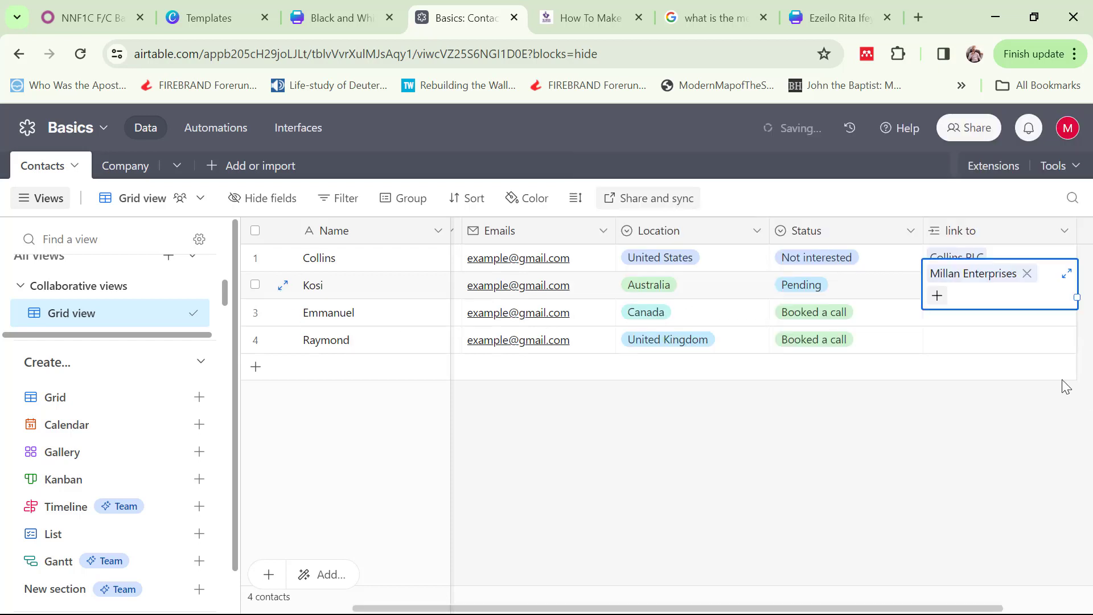
Link the third contact to CY Group Of Schools in the "link to" field
click(959, 322)
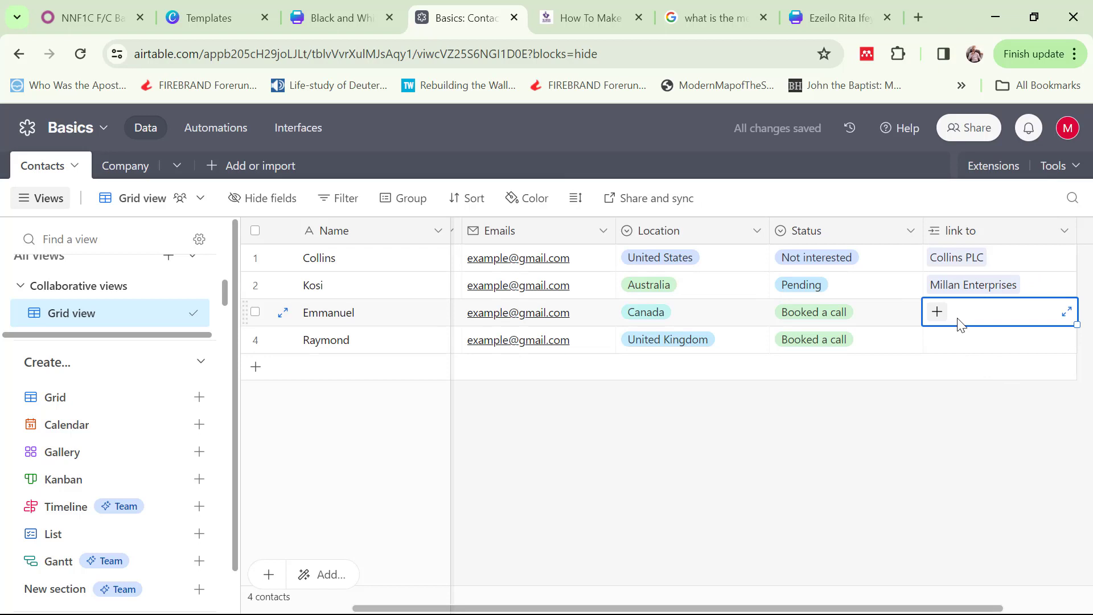
click(937, 312)
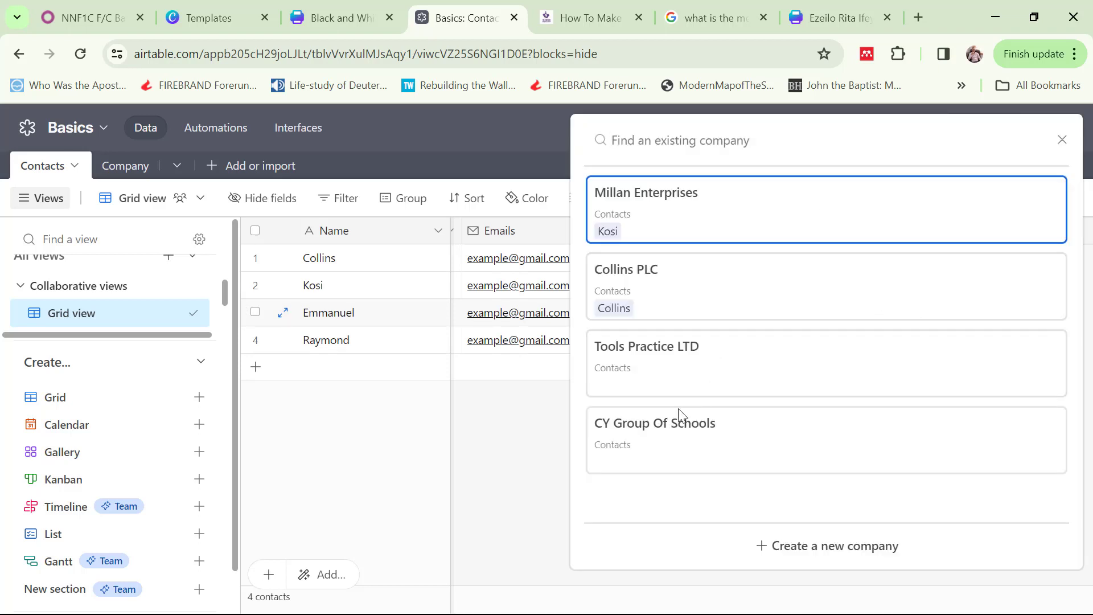
click(670, 442)
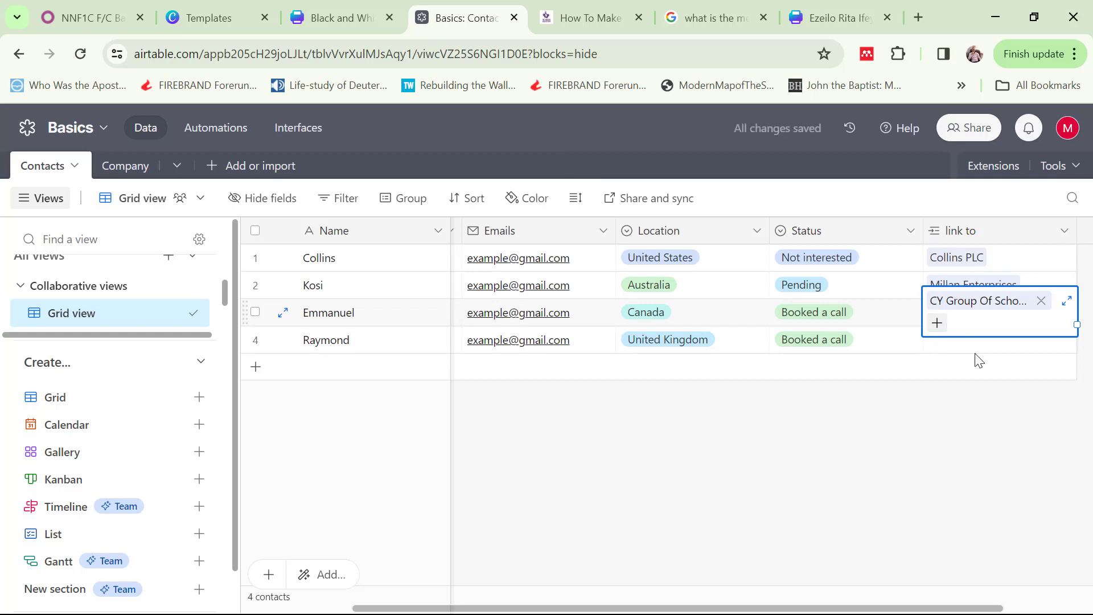
Link the fourth contact to Tools Practice LTD in the "link to" field
click(955, 349)
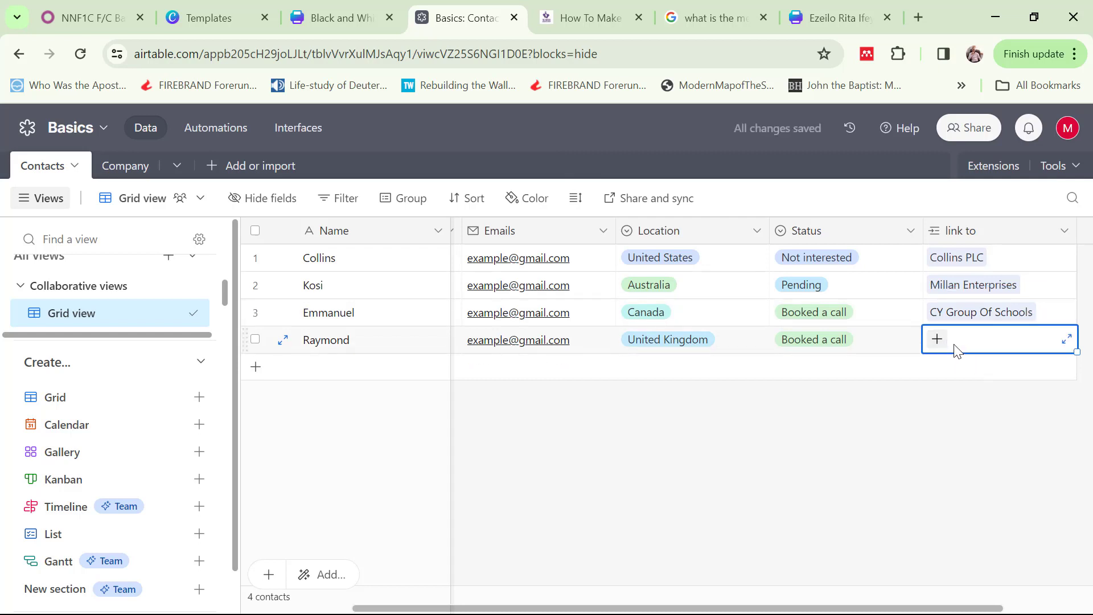
click(936, 340)
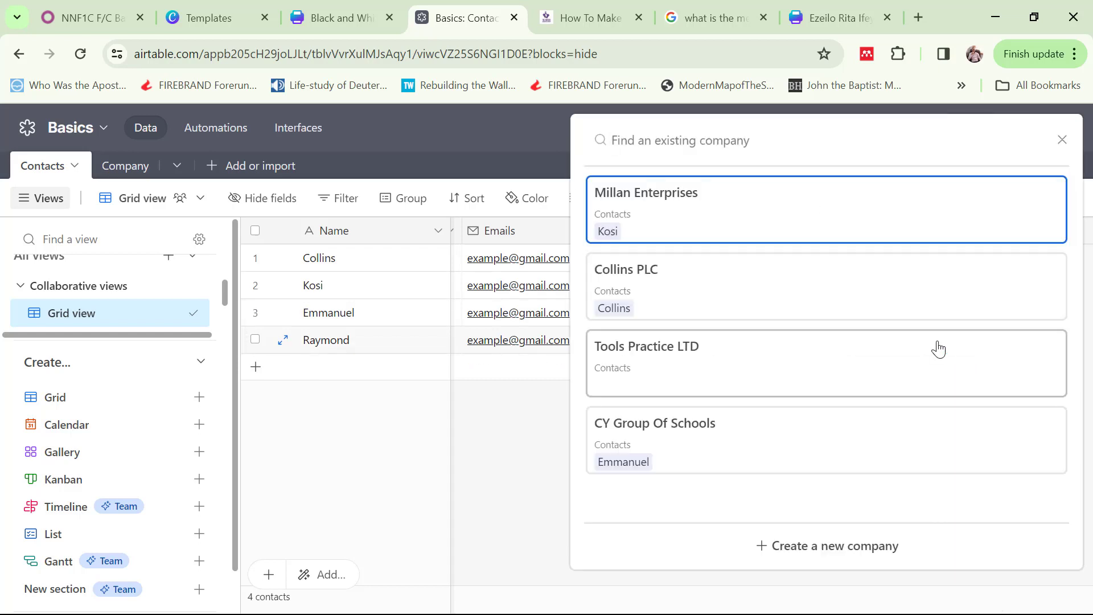
click(717, 367)
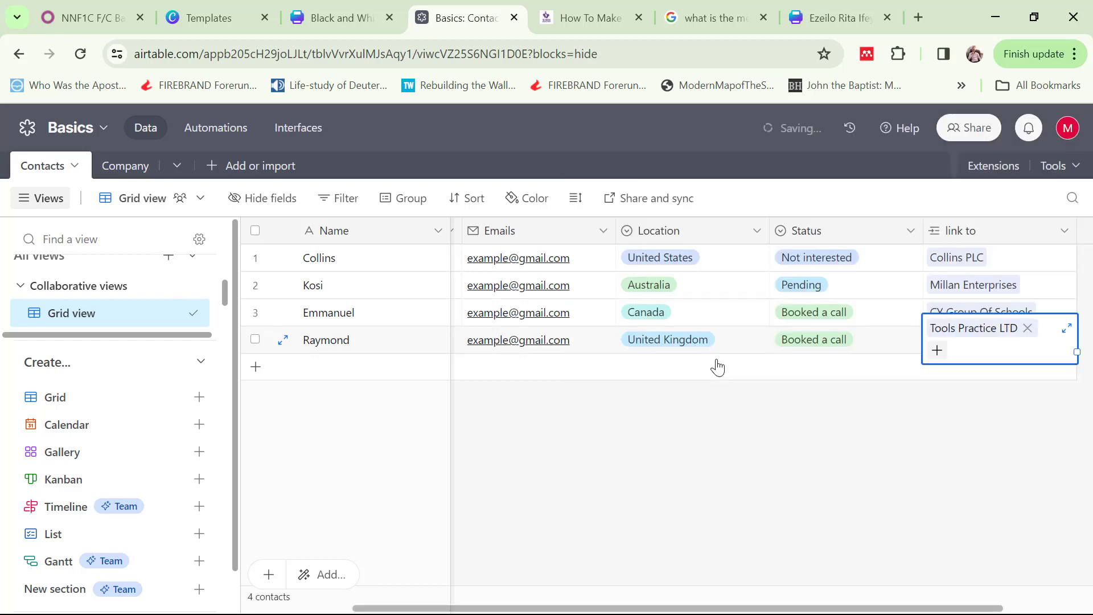
click(903, 456)
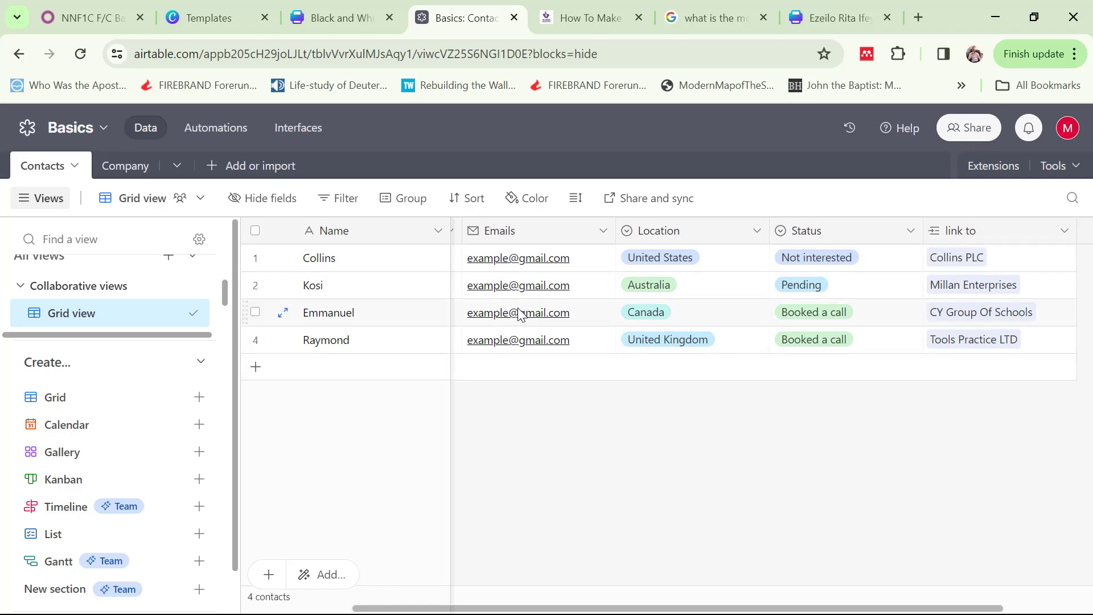
Compare the linked contacts in the Company table with the linked companies in the Contacts table
click(124, 168)
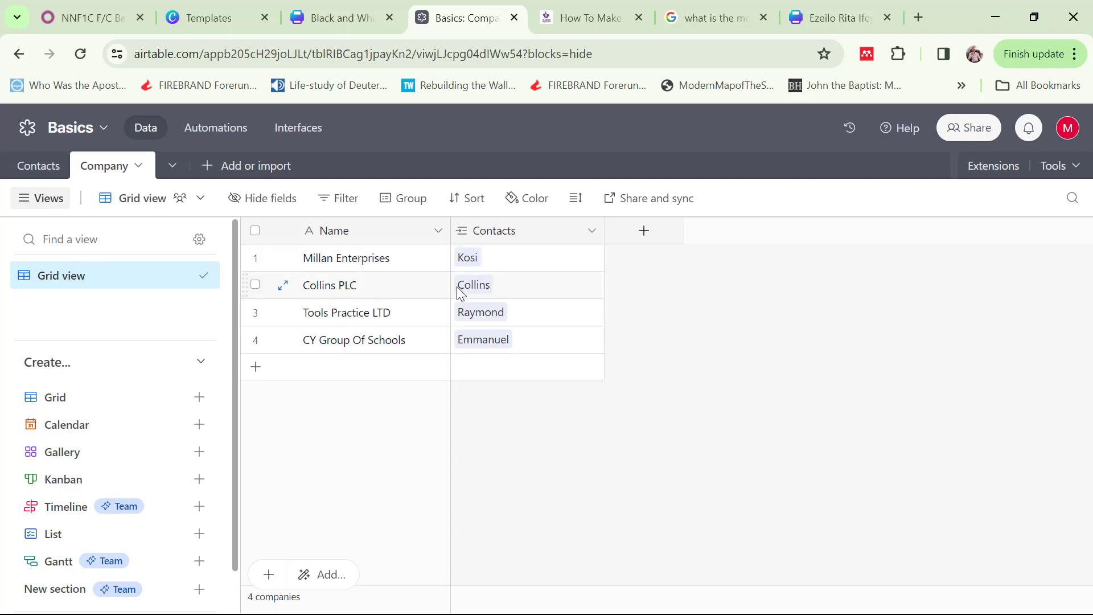
click(36, 167)
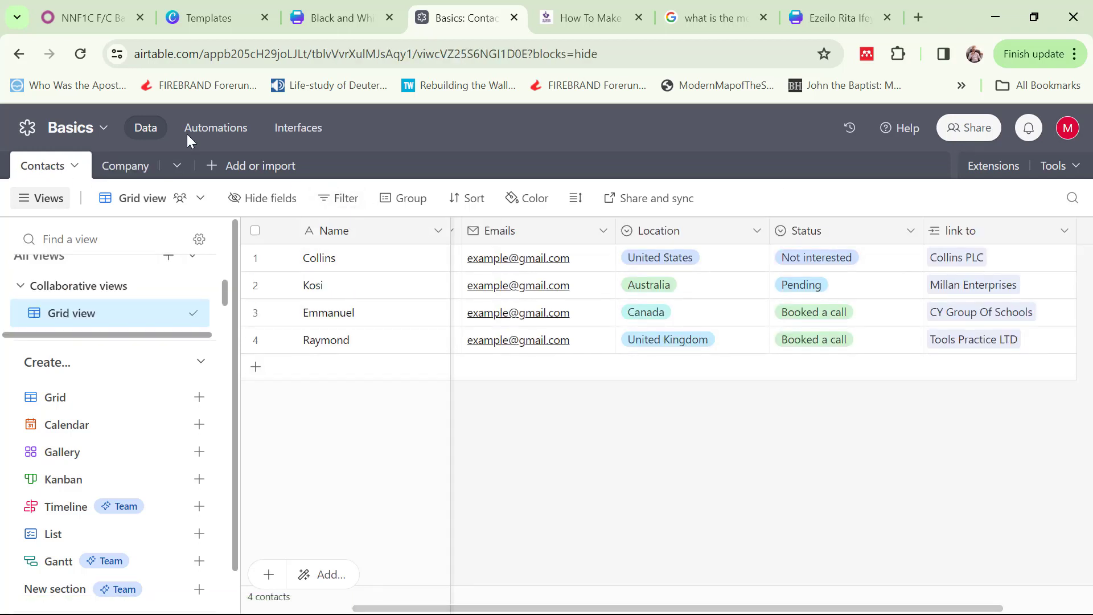
click(130, 165)
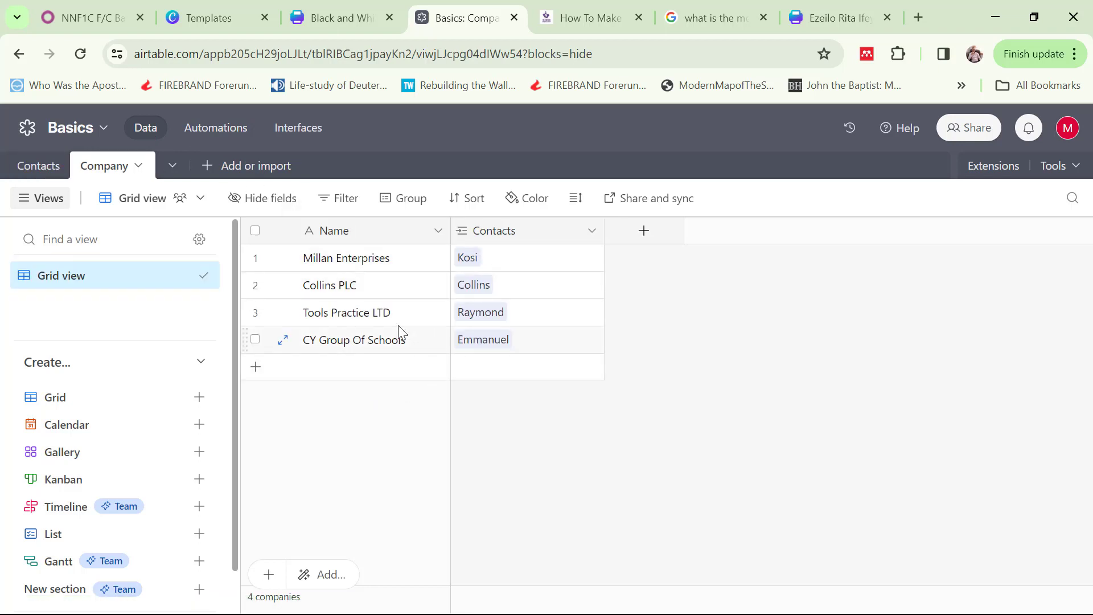
click(38, 167)
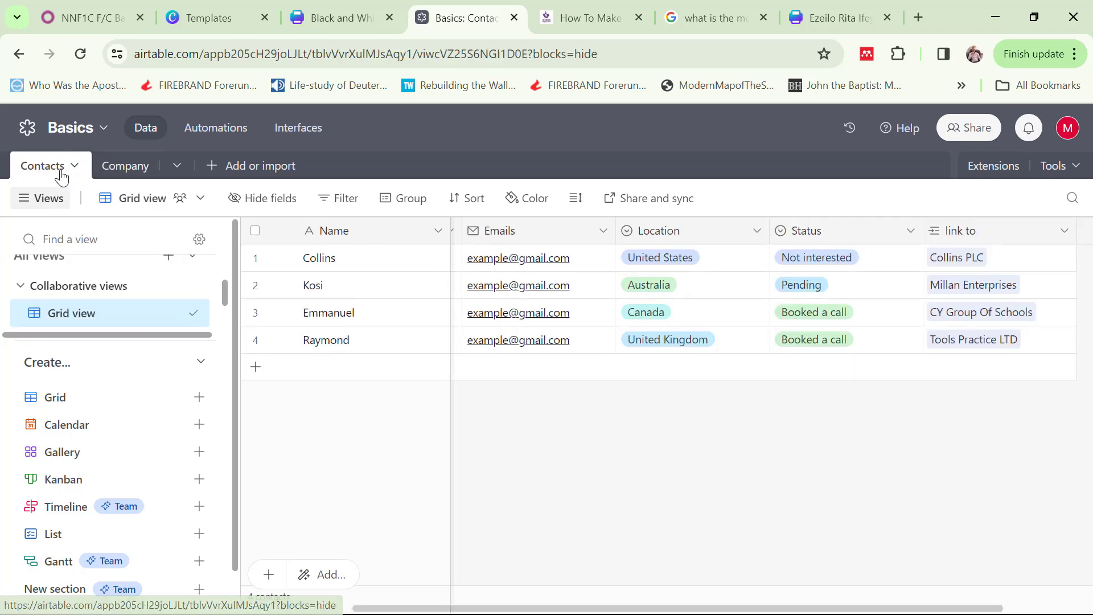
Add a single line text field to the Company table, leaving its name and default value blank
click(120, 169)
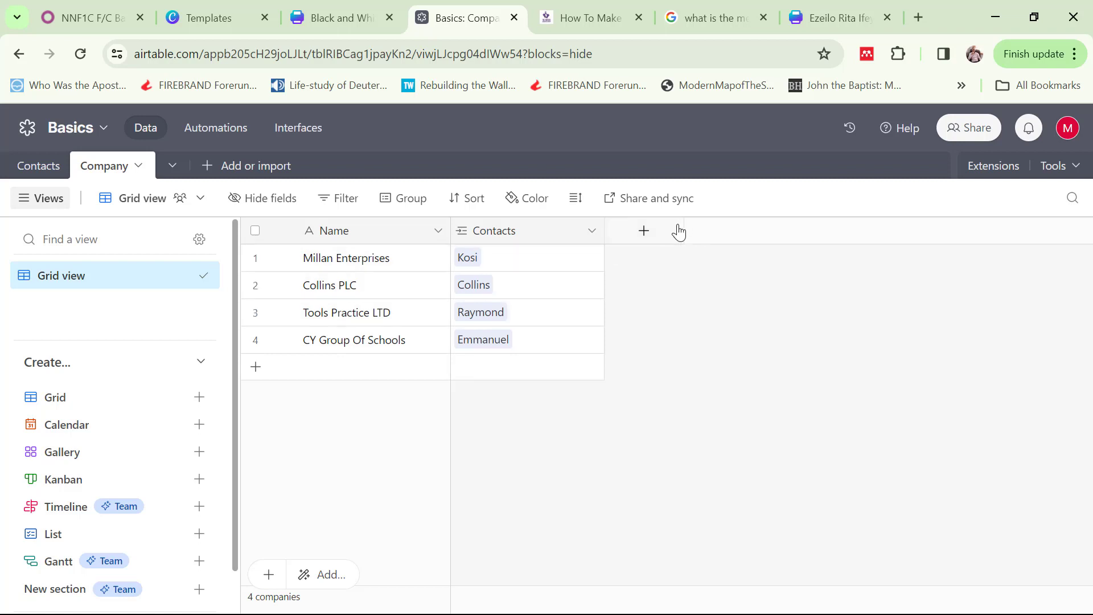
click(644, 232)
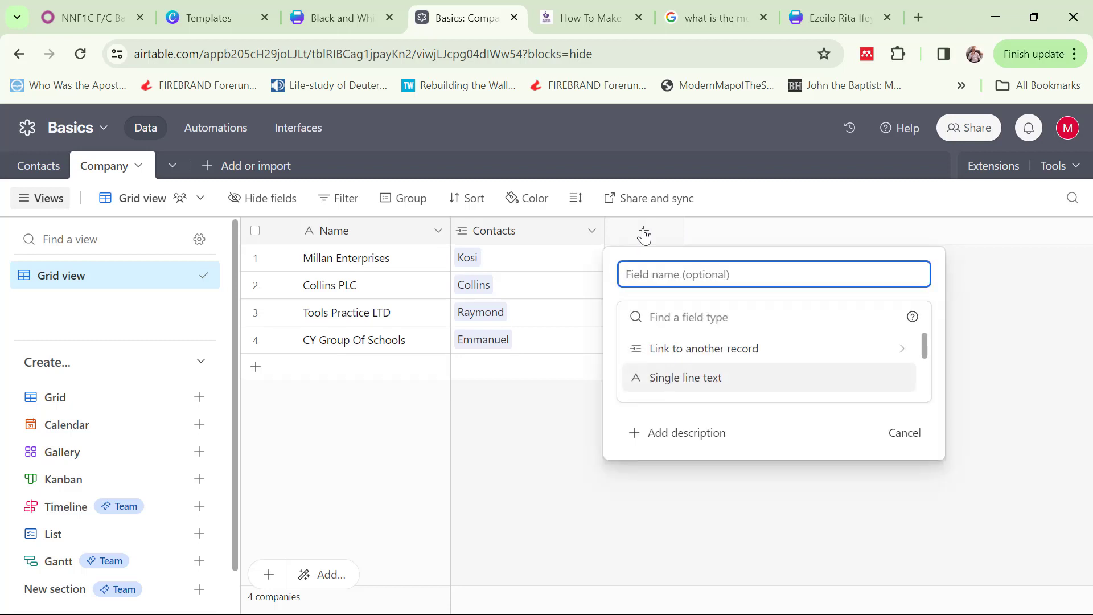
click(680, 380)
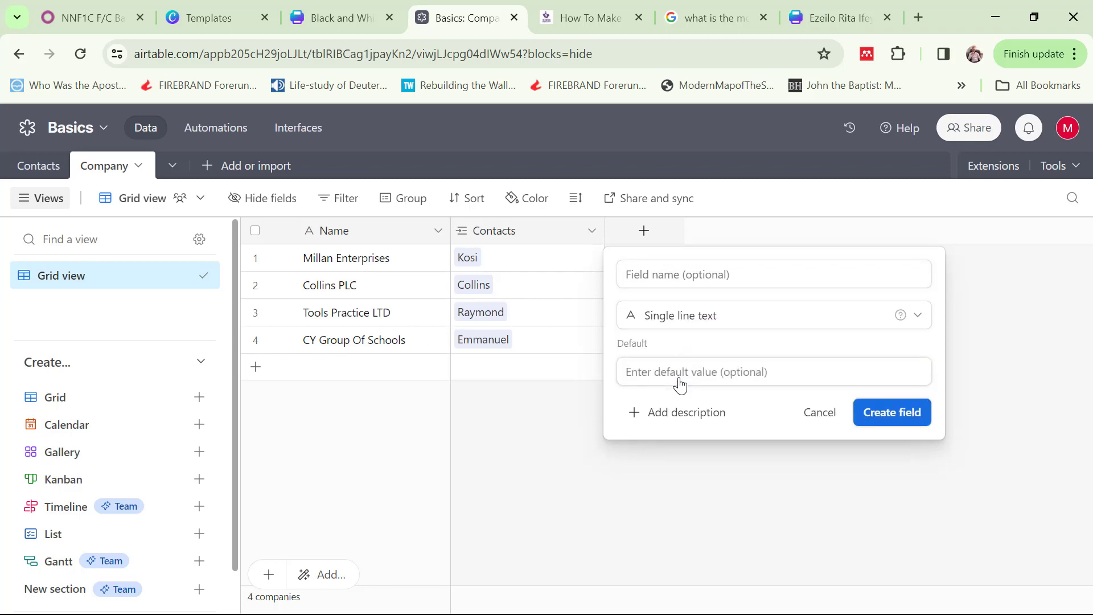
click(903, 415)
Fill the Label field of the four companies, in row order, with Furniture, IT services, Project Management and Education
click(663, 267)
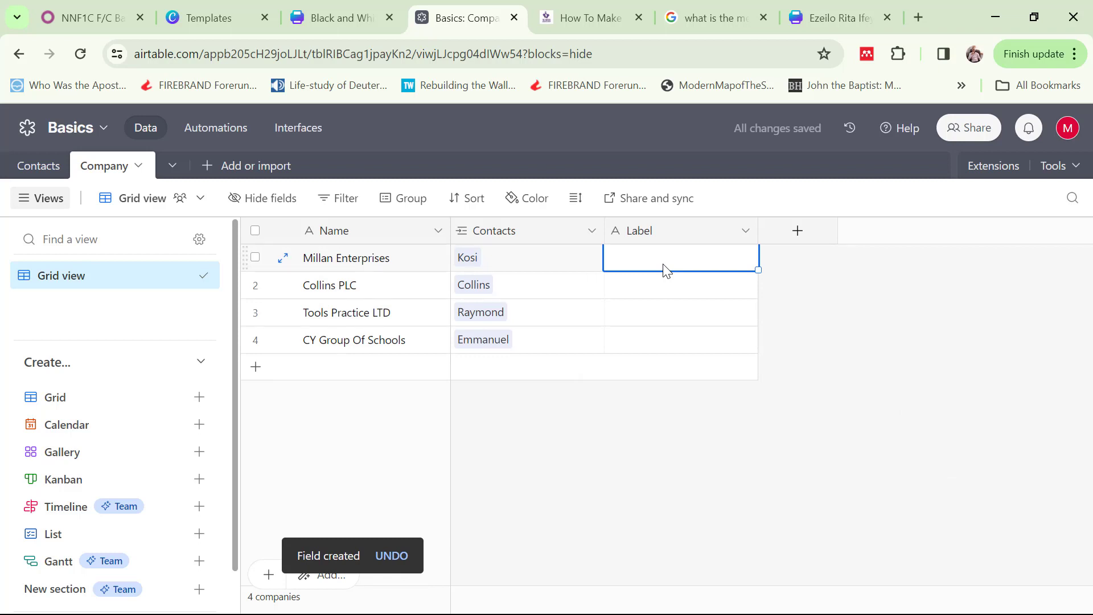
text(F)
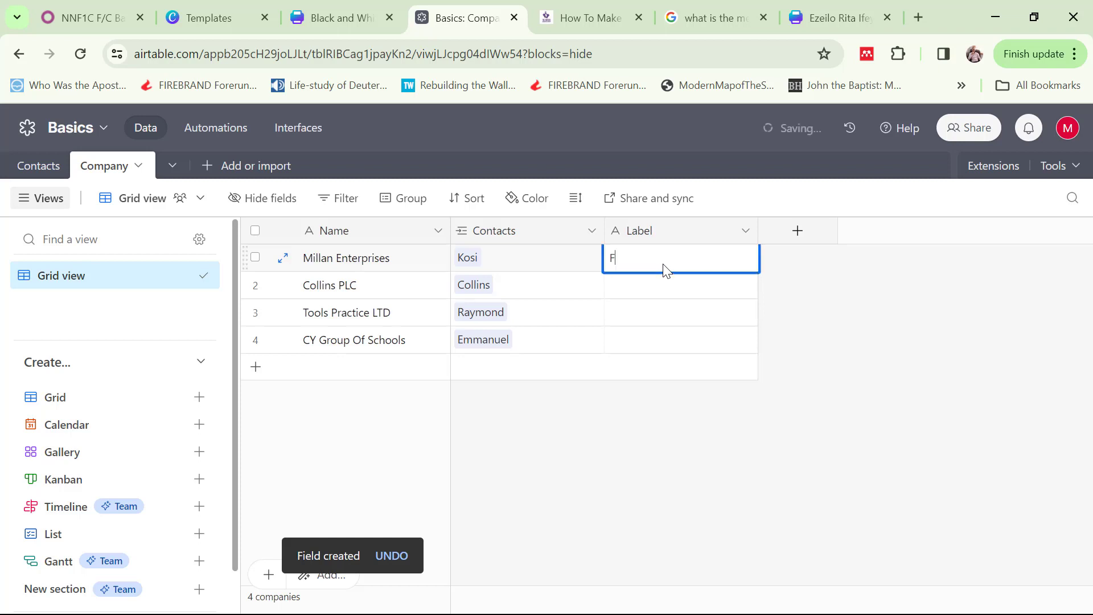
text(urniture)
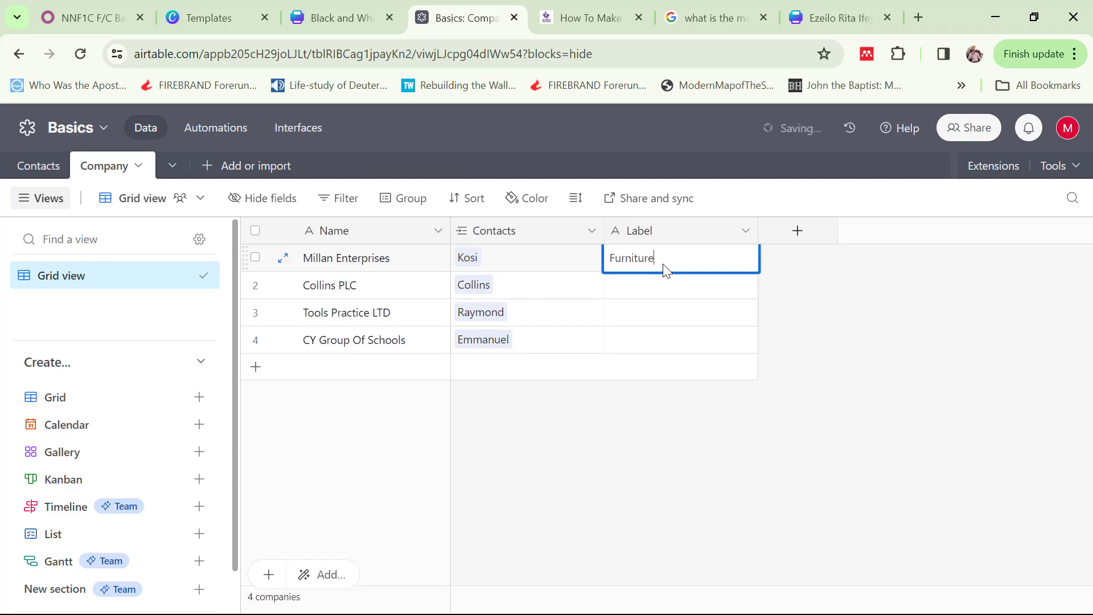
click(667, 294)
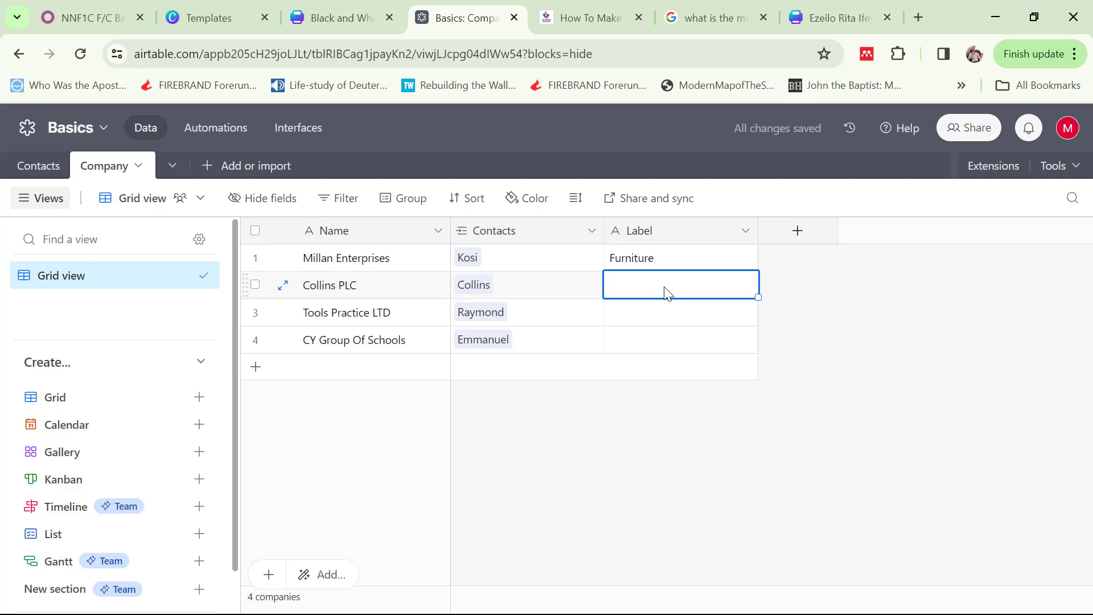
text(IT services)
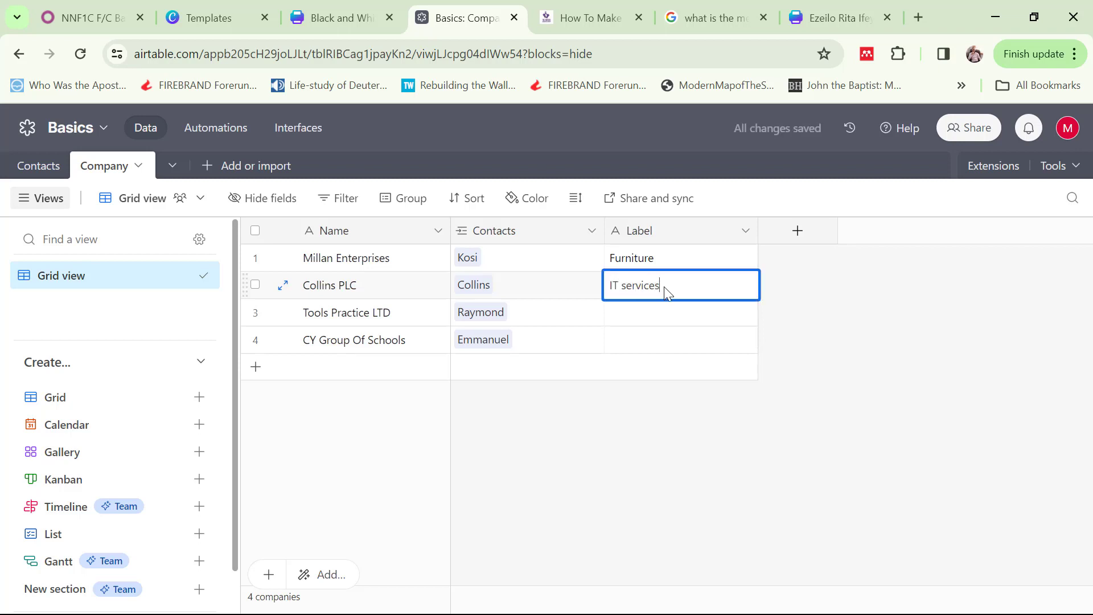
click(670, 321)
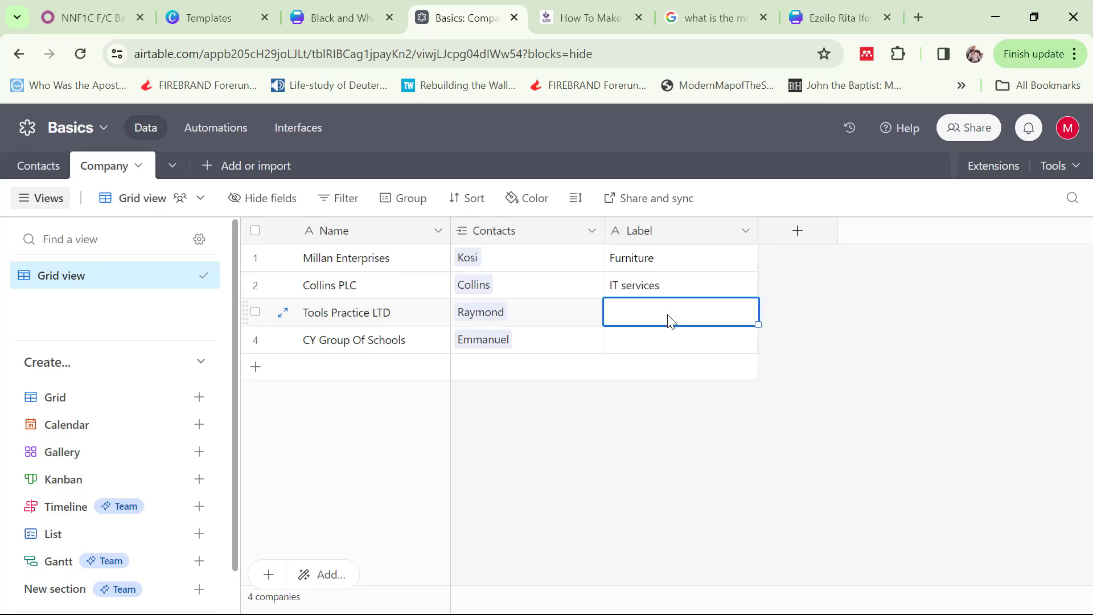
text(Project Mana)
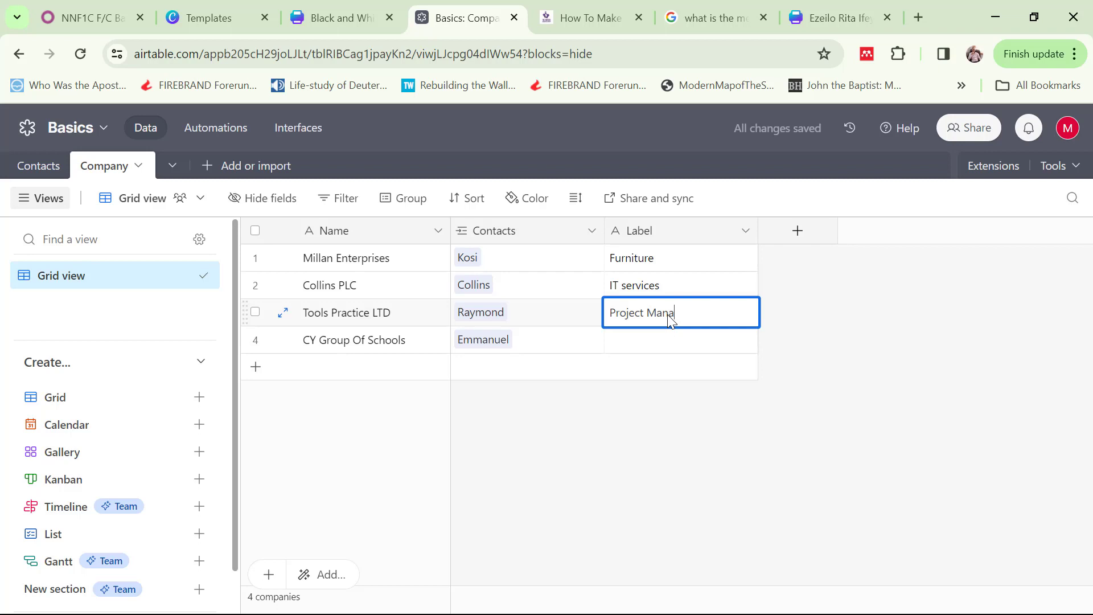
text(ent)
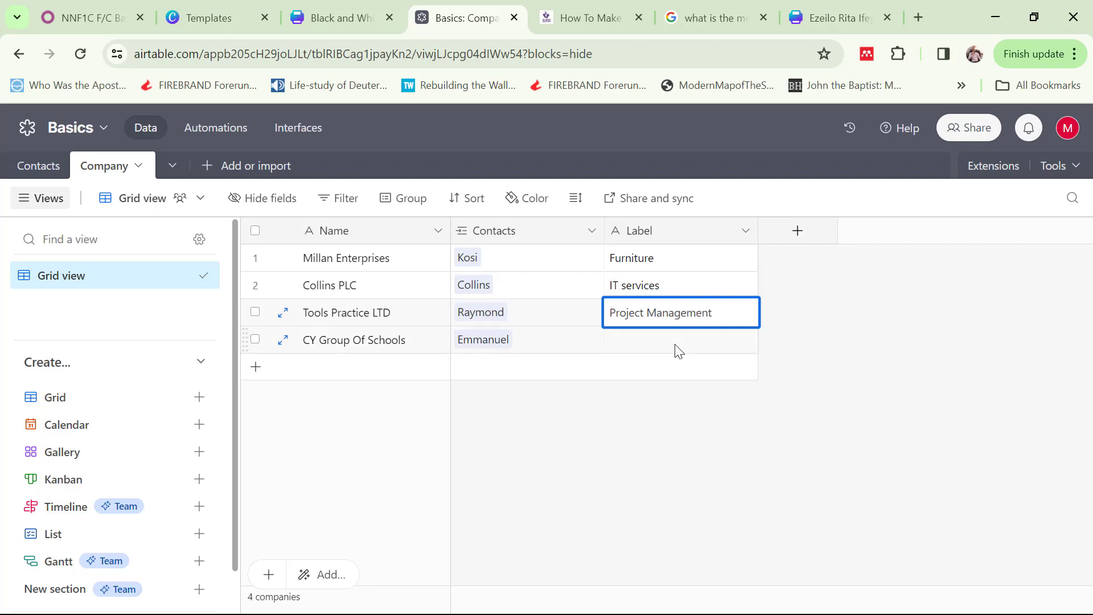
click(676, 349)
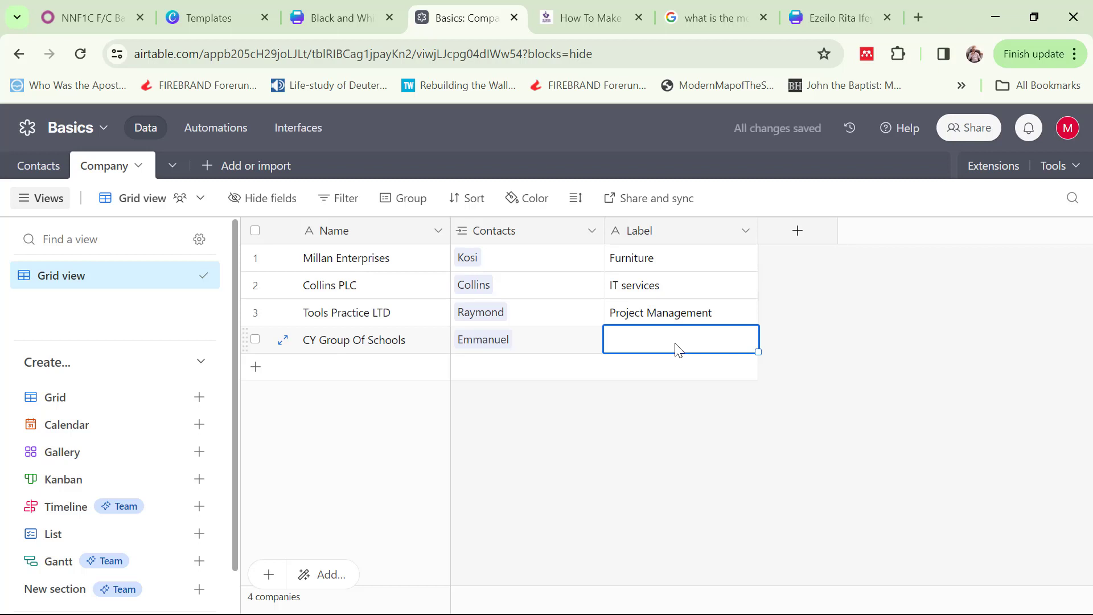
text(Education)
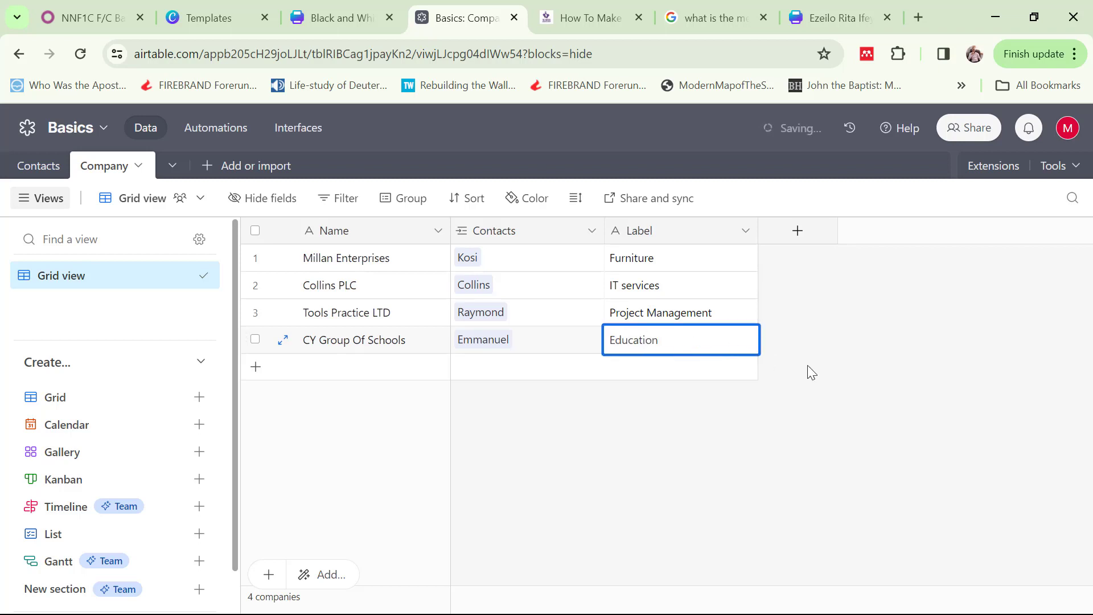
click(808, 366)
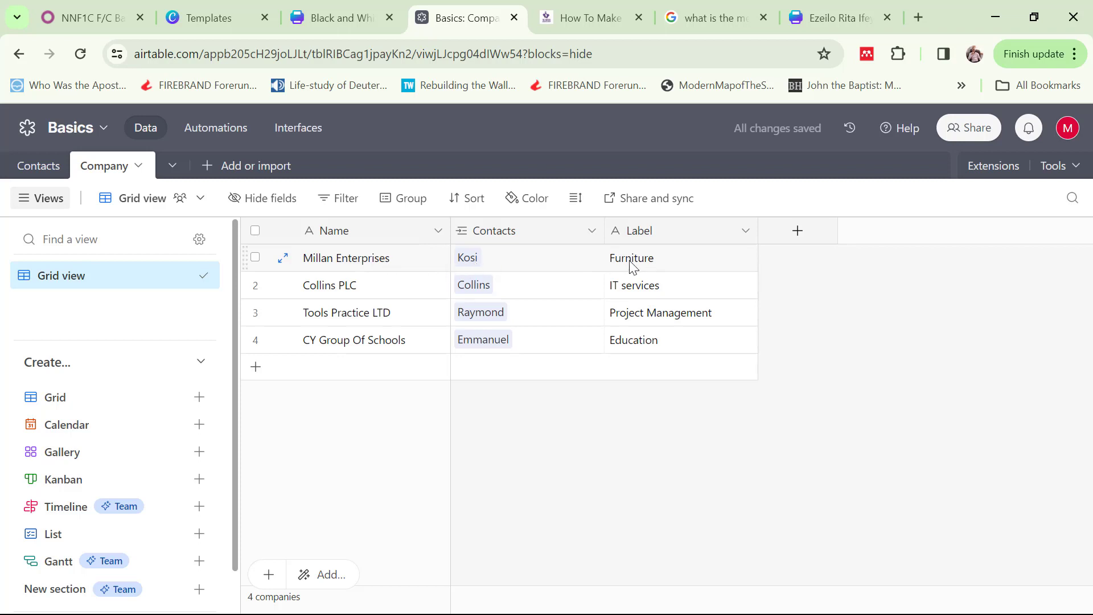
Rename the Label field of the Company table as Field
click(641, 231)
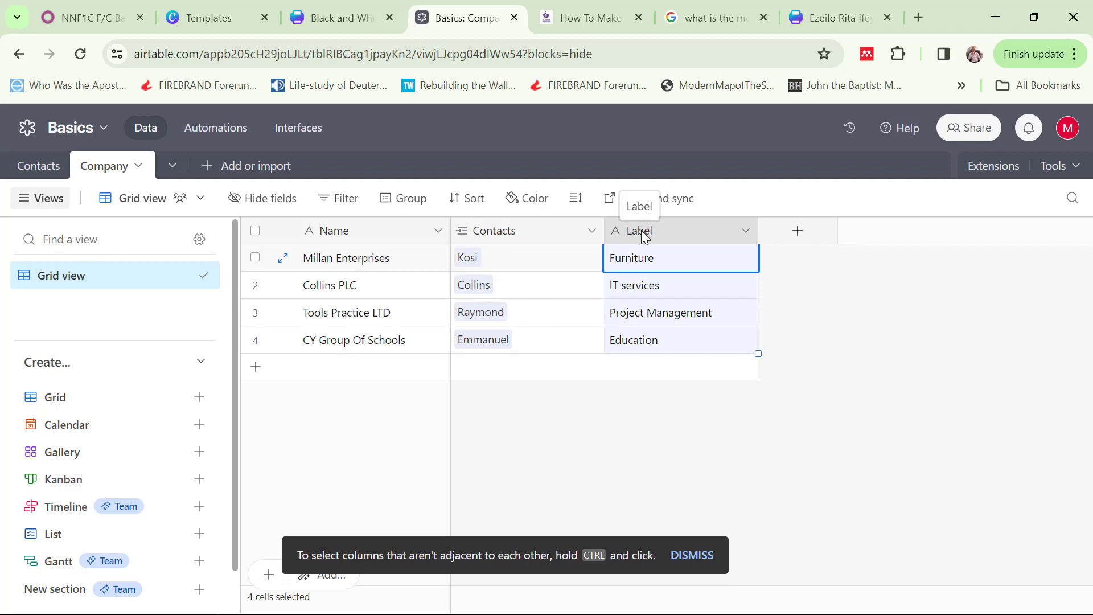
click(744, 232)
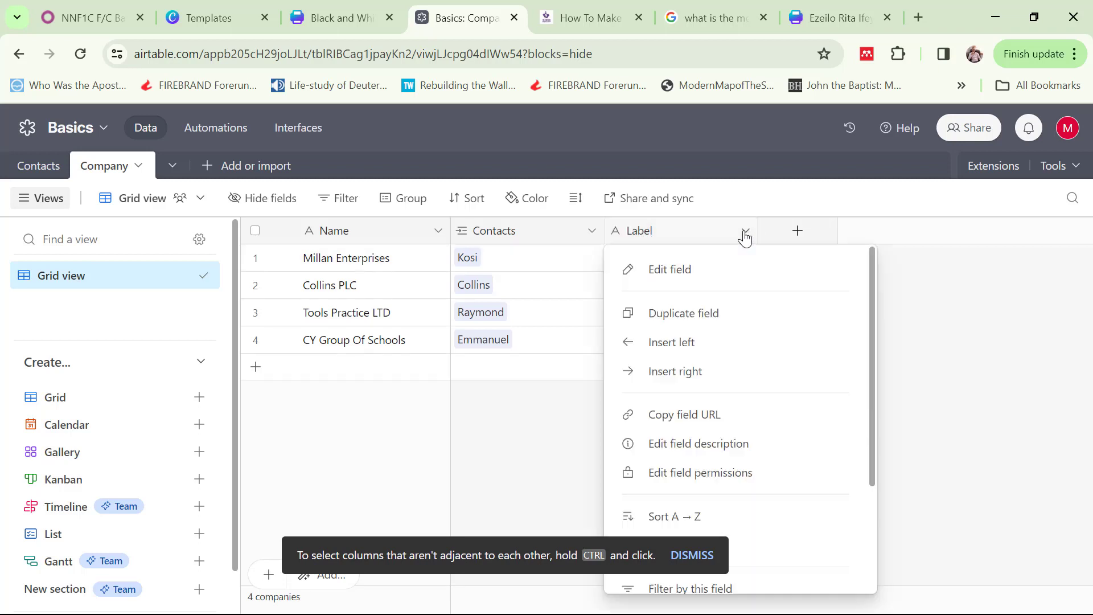
click(689, 281)
click(558, 274)
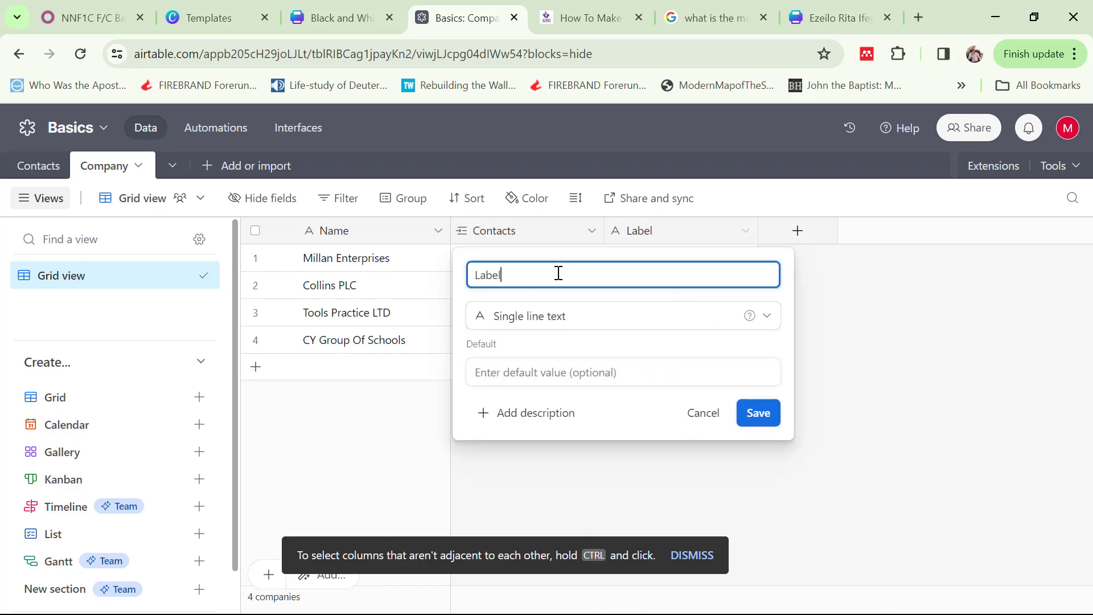
key(BackSpace)
key(BackSpace)
key(BackSpace)
key(BackSpace)
key(BackSpace)
text(Field)
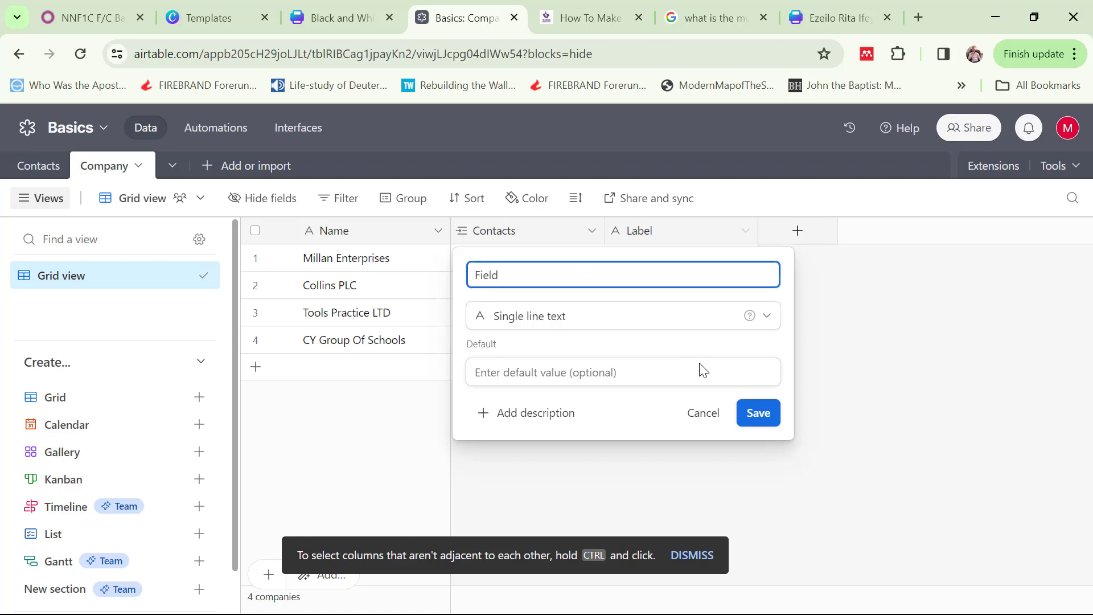
click(758, 413)
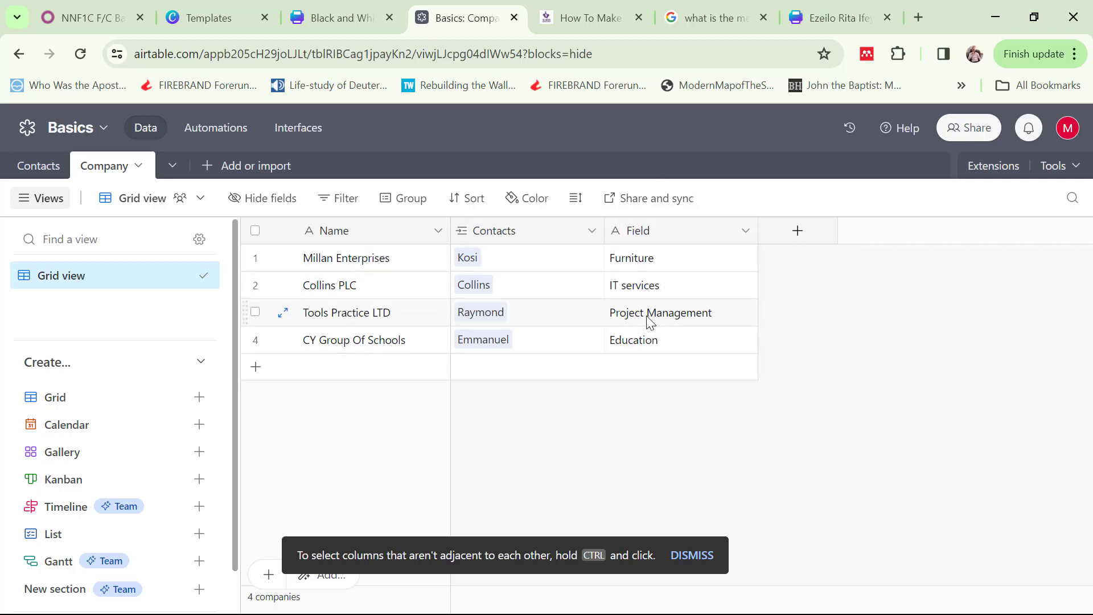
Open the linked Collins PLC record from the first contact in the Contacts table, review its details and close it
click(46, 171)
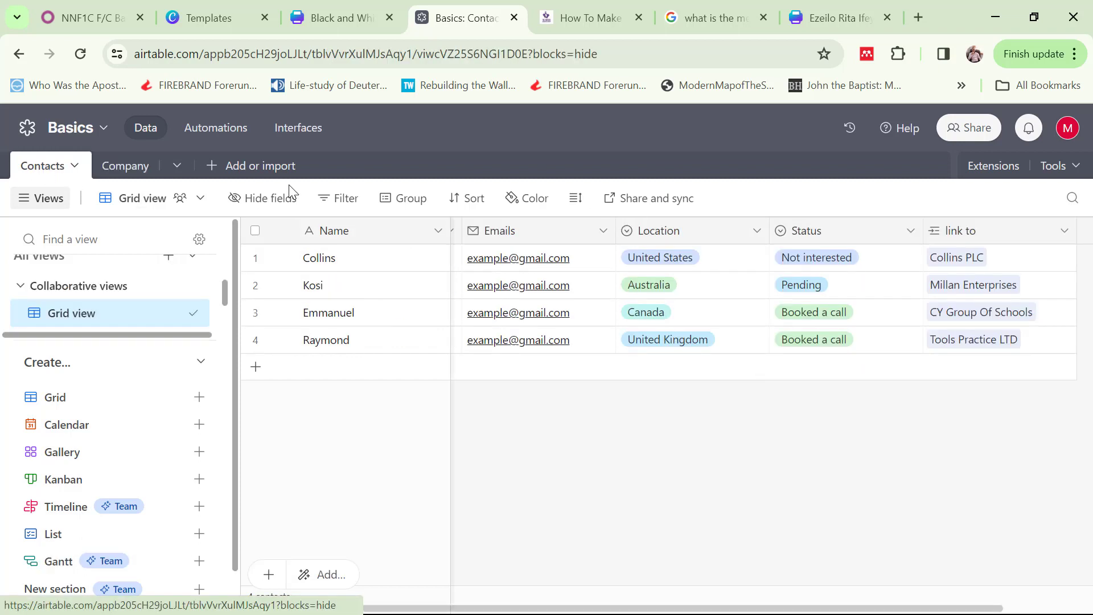
click(970, 260)
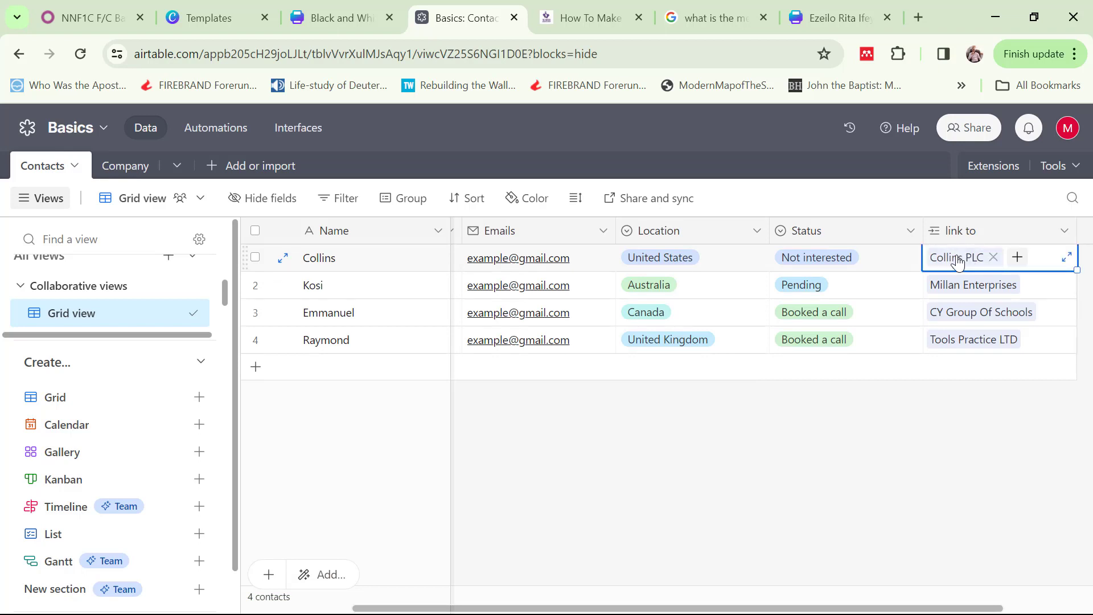
click(958, 259)
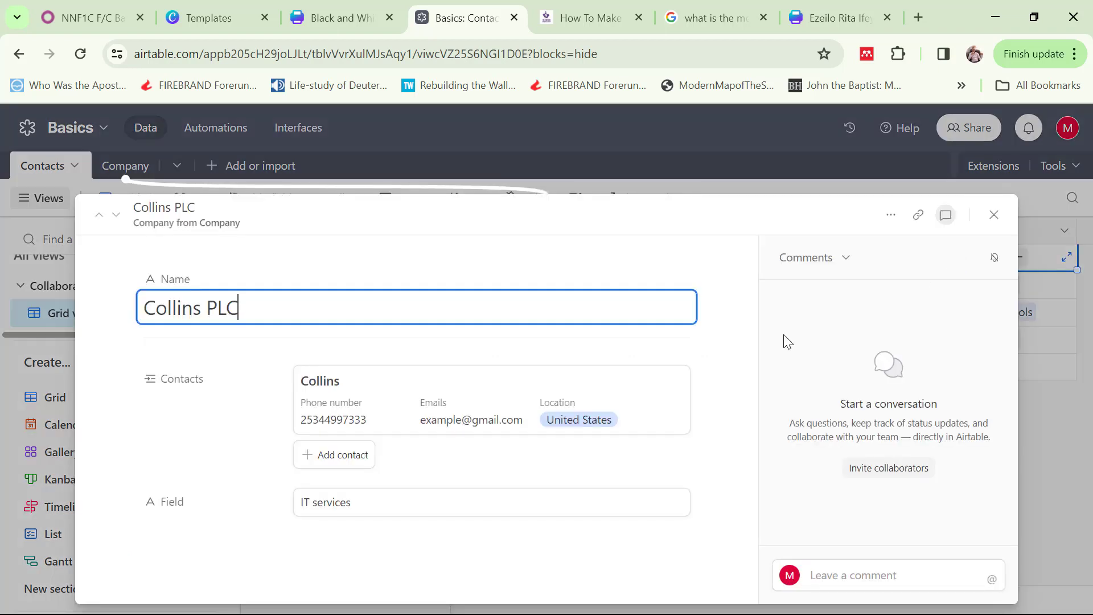
click(238, 357)
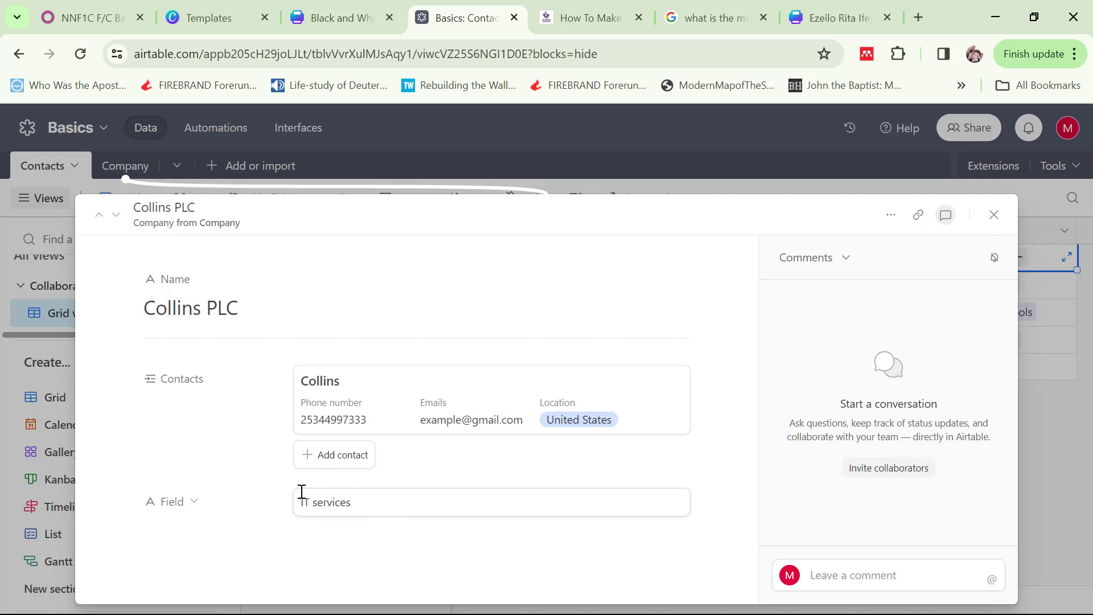
click(994, 219)
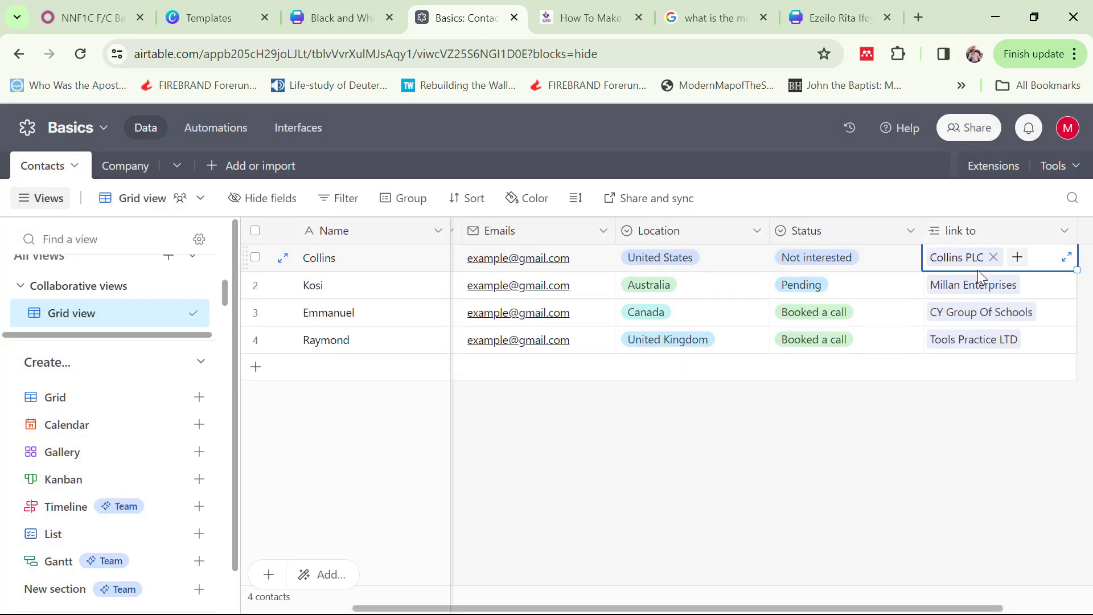
Check the Company table, open the linked CY Group Of Schools record from the third contact in Contacts, review its details and close it
click(130, 170)
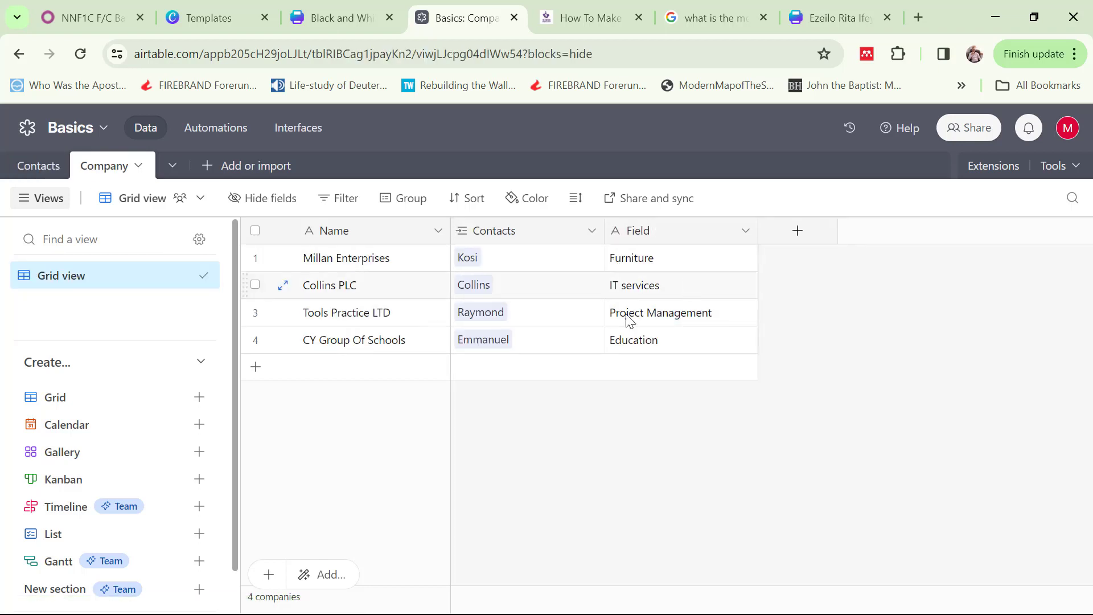
click(38, 165)
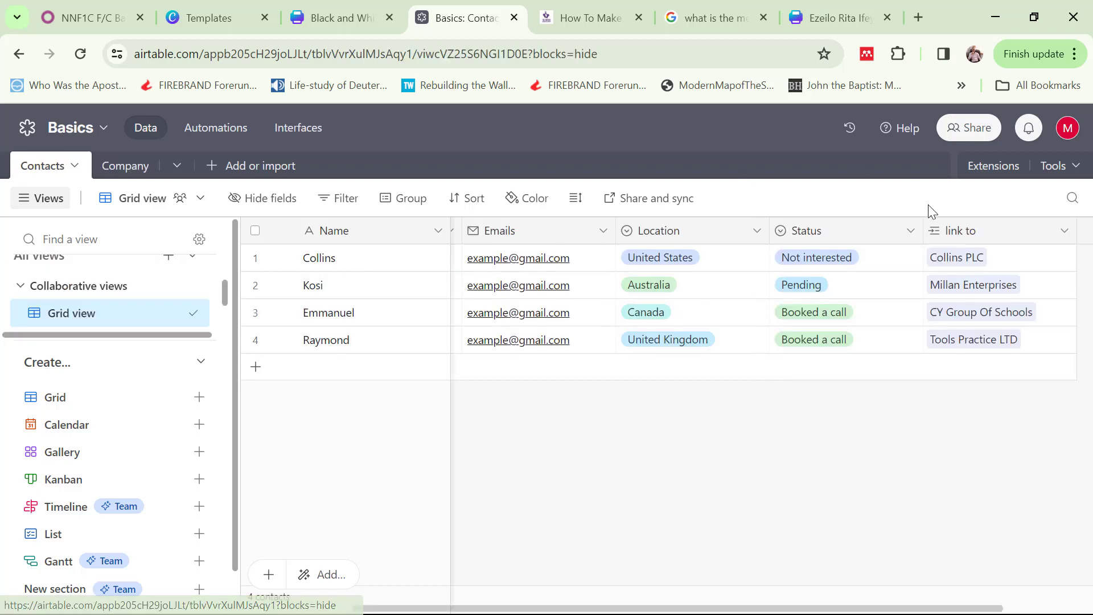
click(962, 315)
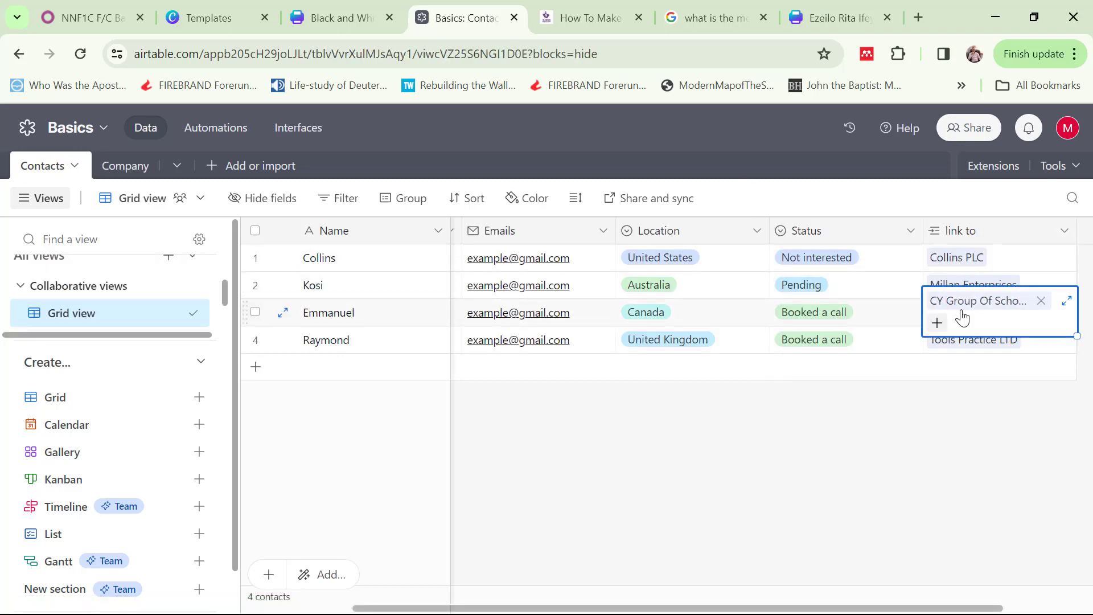
click(966, 308)
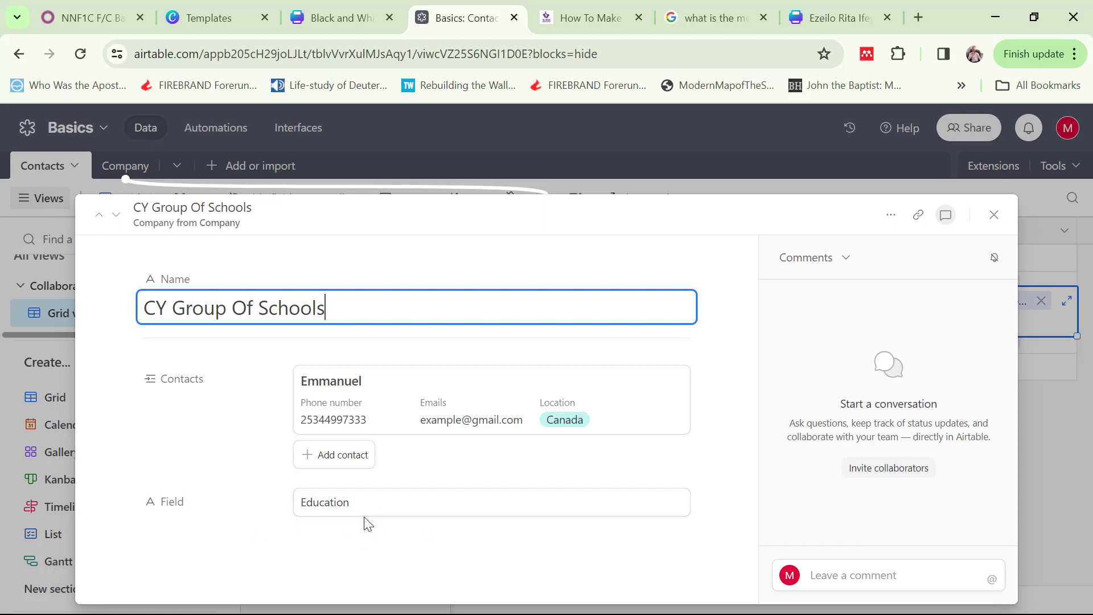
click(718, 288)
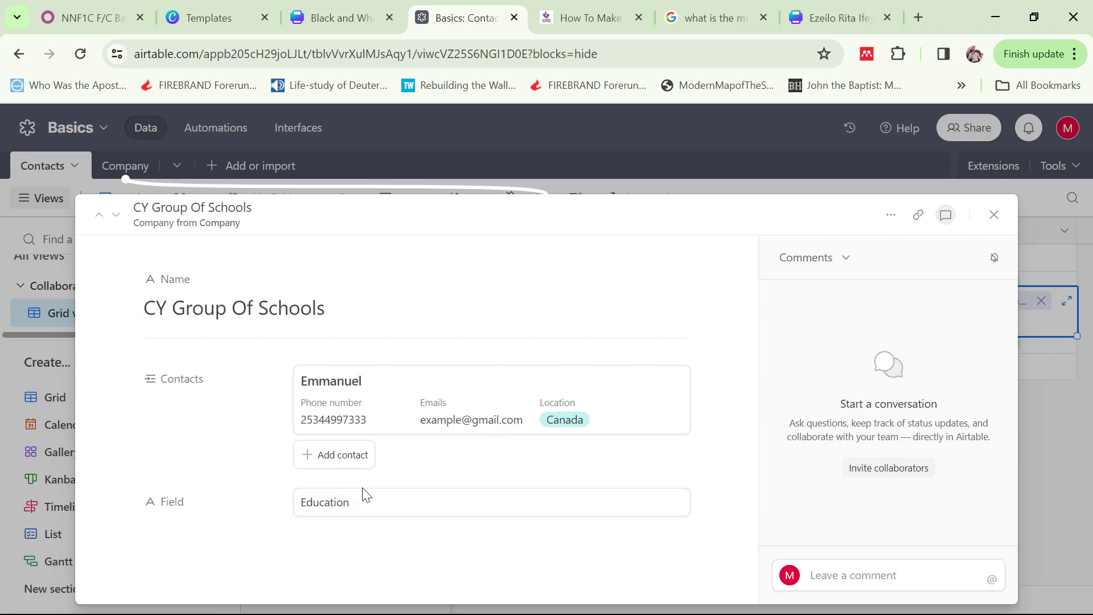
click(996, 216)
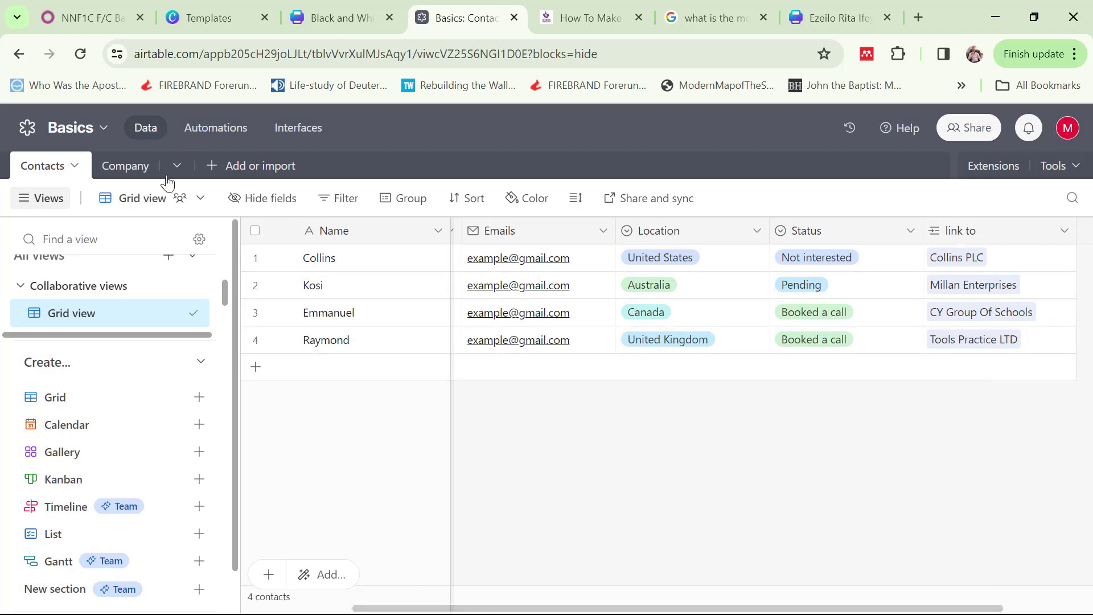
Add a single line text field named Departments to the Company table
click(114, 168)
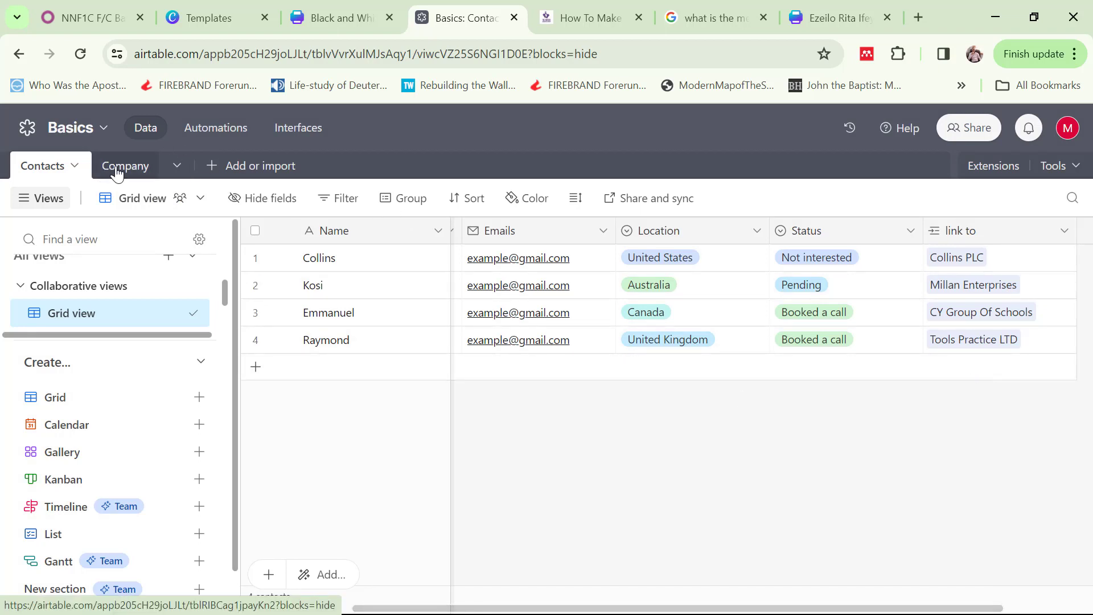
click(31, 165)
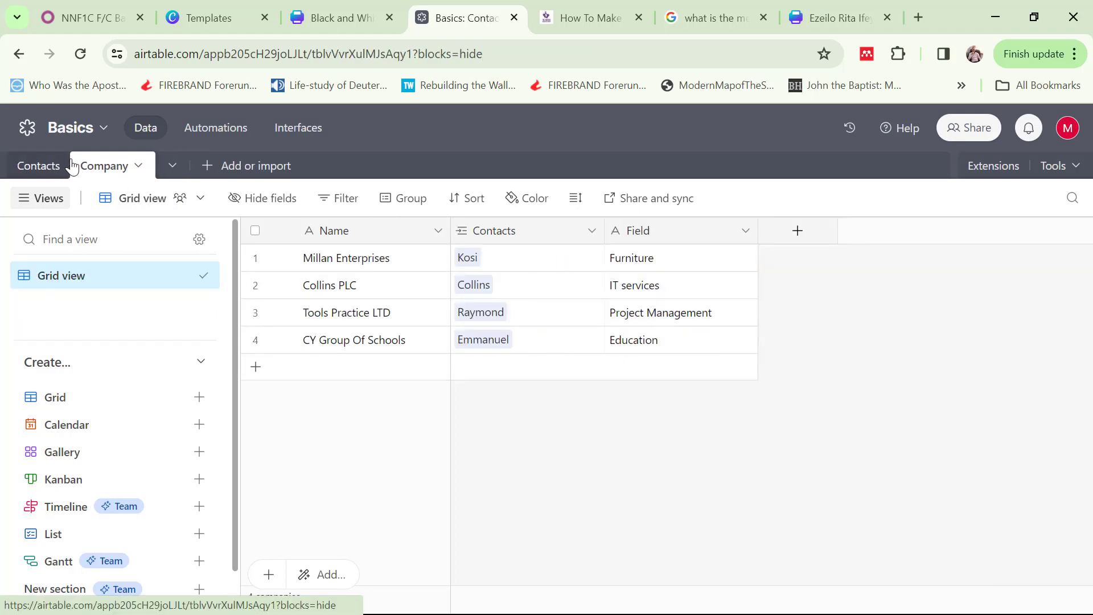
click(120, 170)
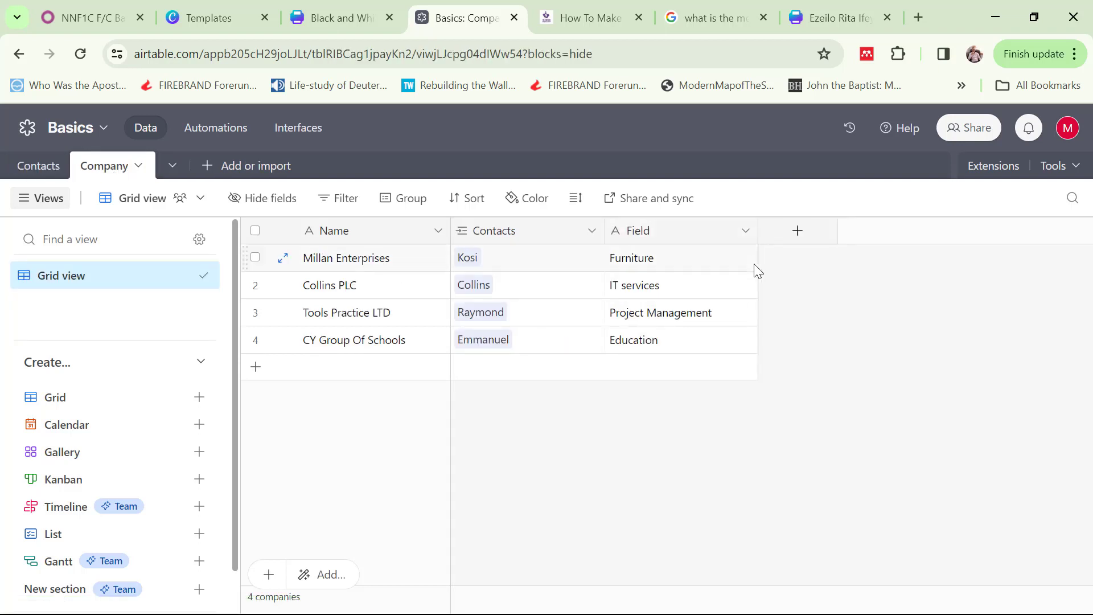
click(797, 232)
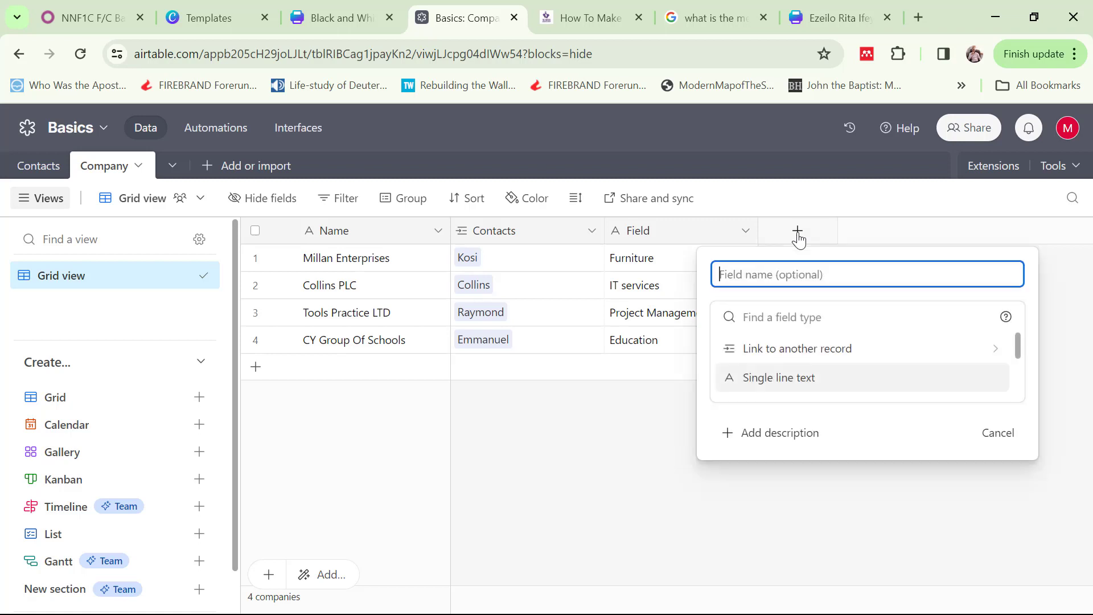
click(780, 378)
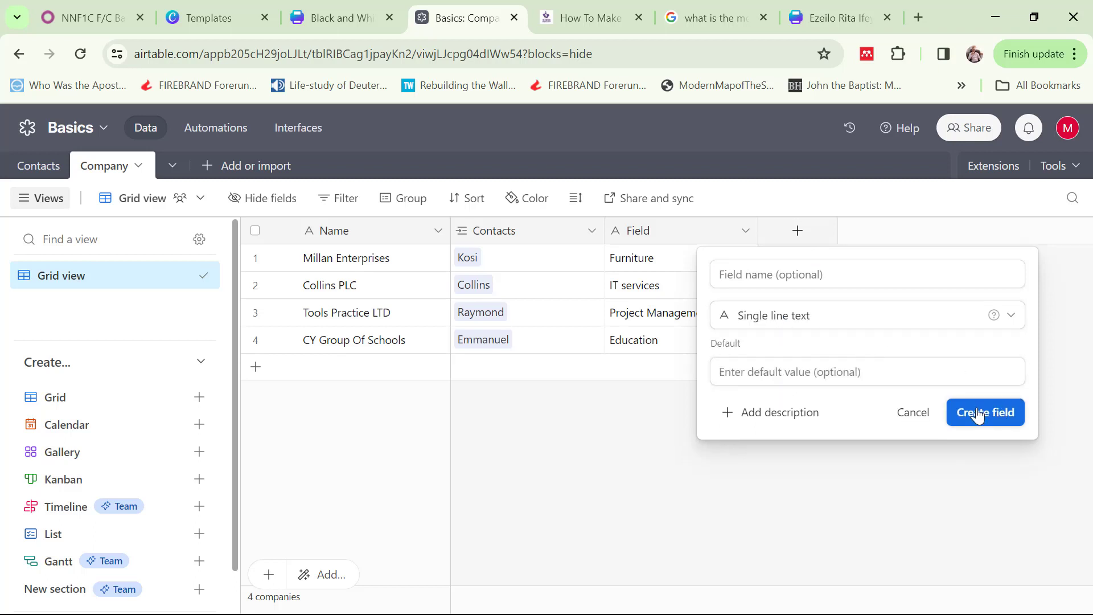
click(831, 274)
text(Departments)
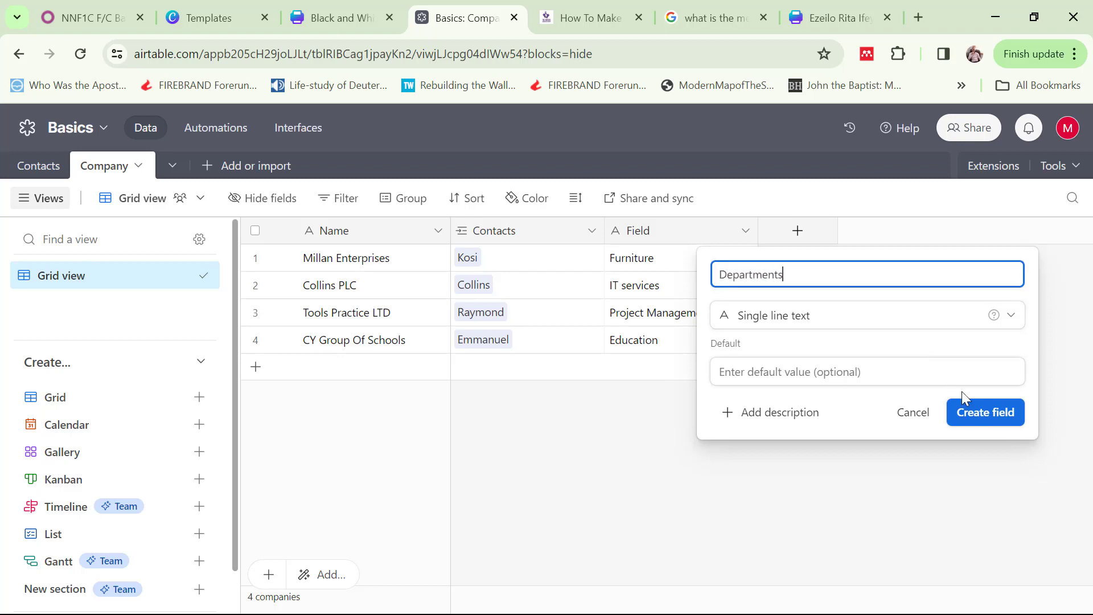
click(976, 414)
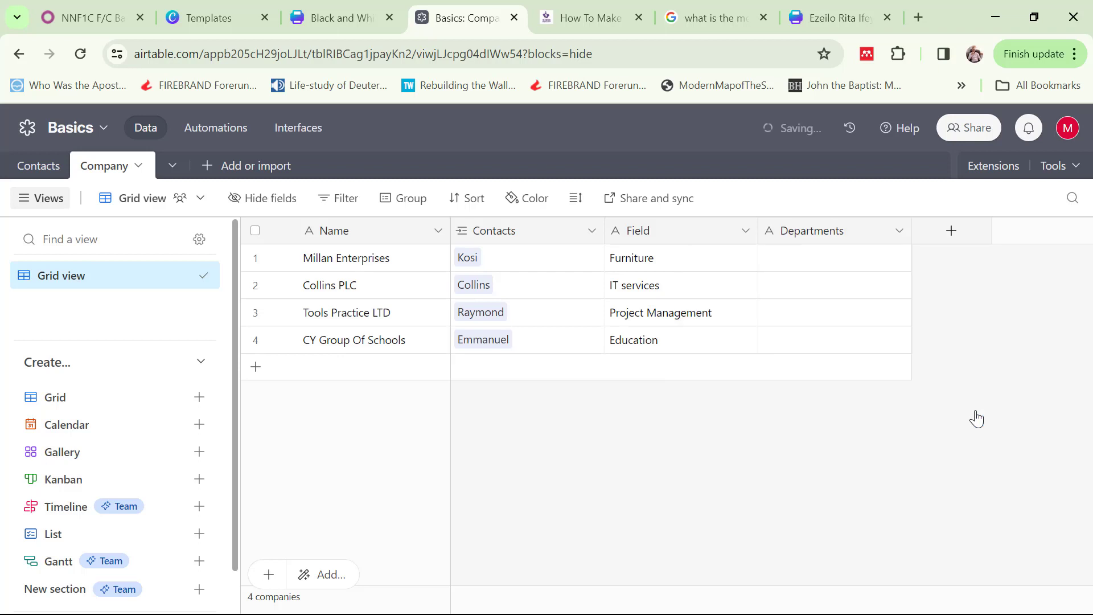
Fill the Departments field of the four companies, in row order, with HR, Finance, Production and Maintenance
click(828, 263)
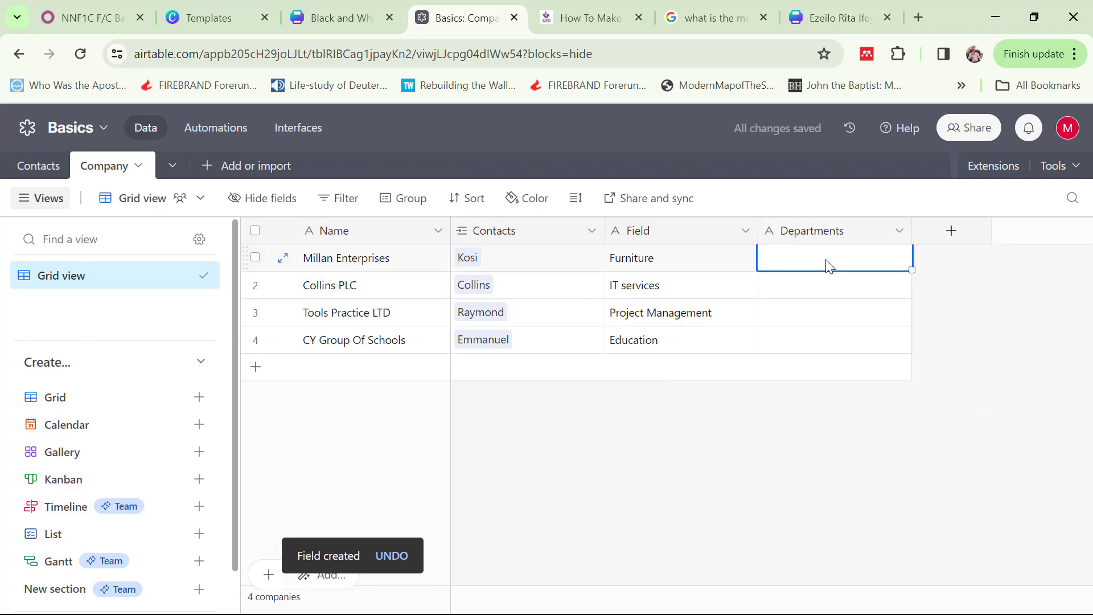
text(HR)
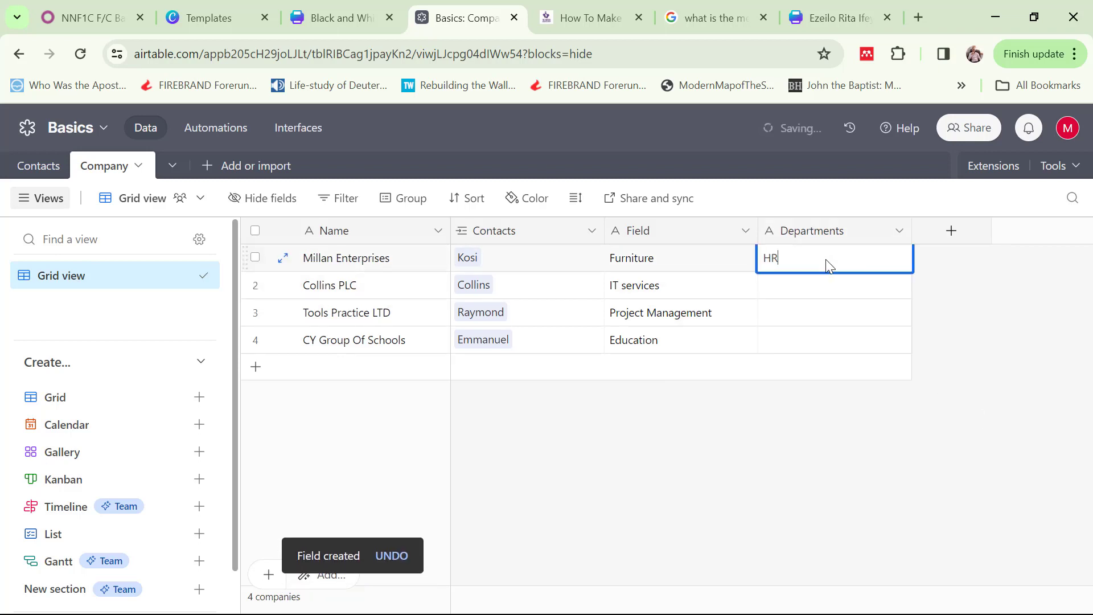
click(817, 298)
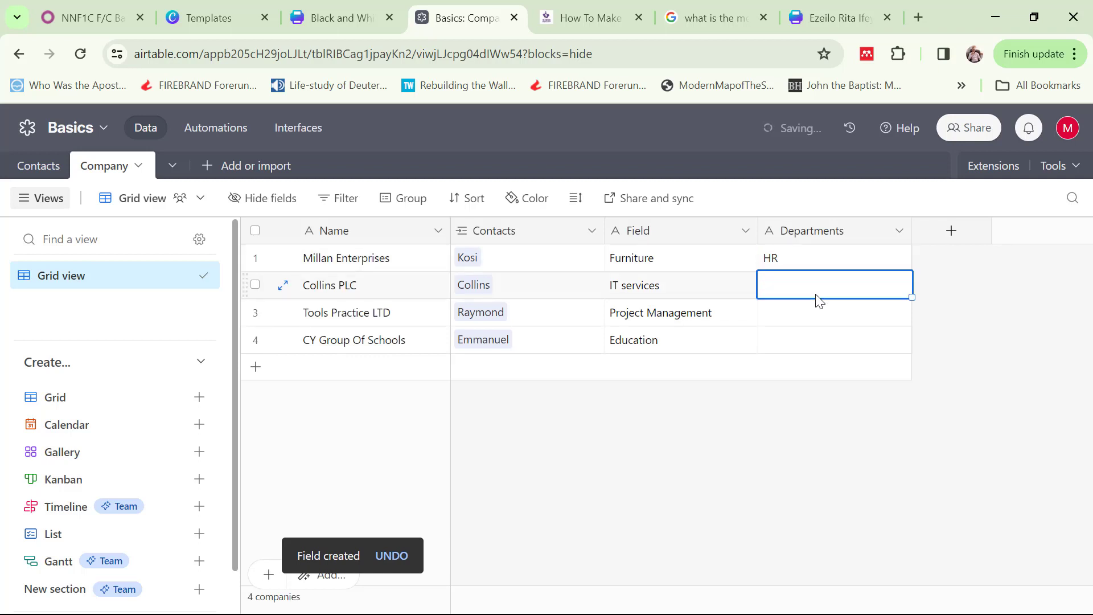
text(Finance)
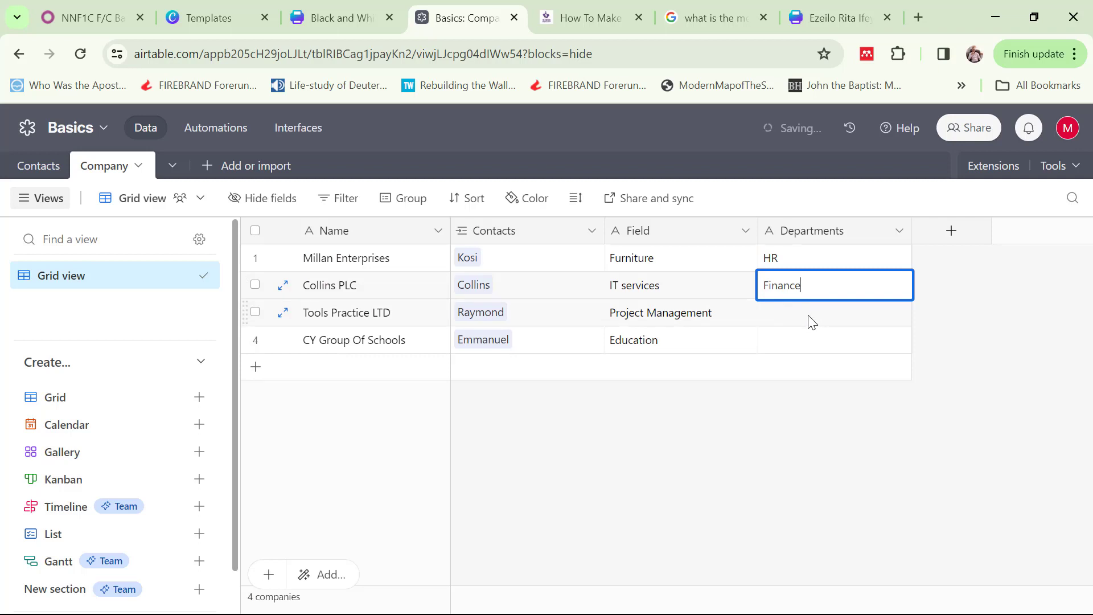
click(811, 319)
text(P)
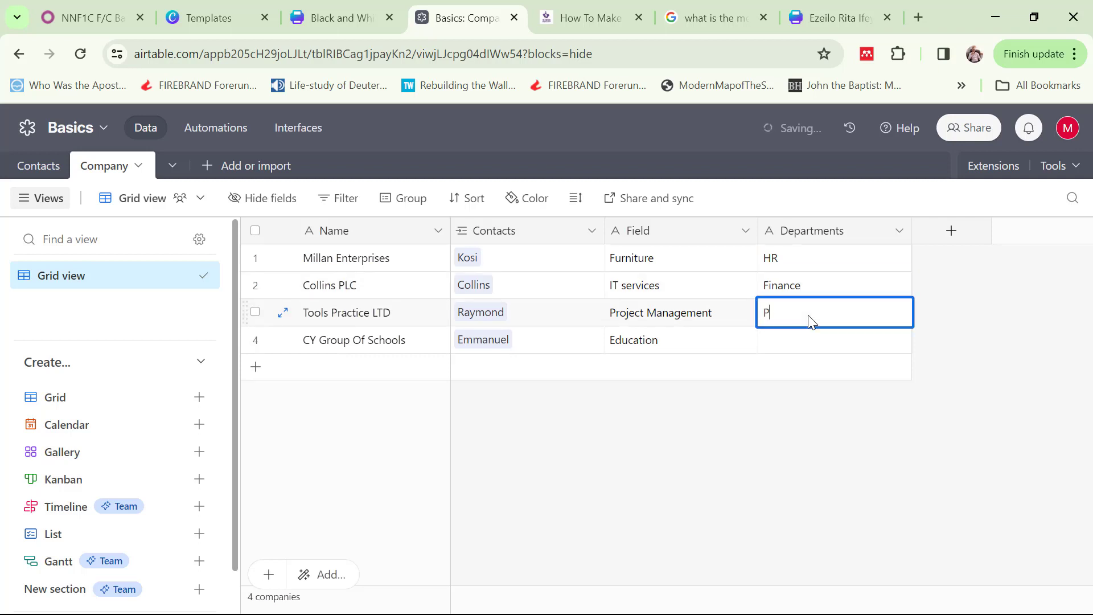
text(roduction)
click(803, 341)
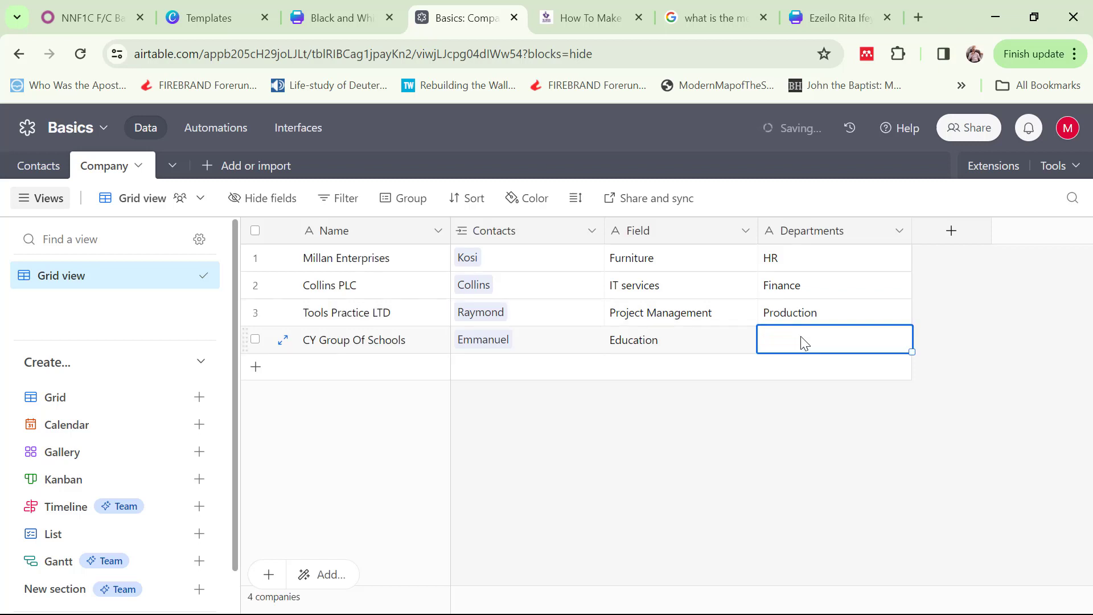
text(Maintenance)
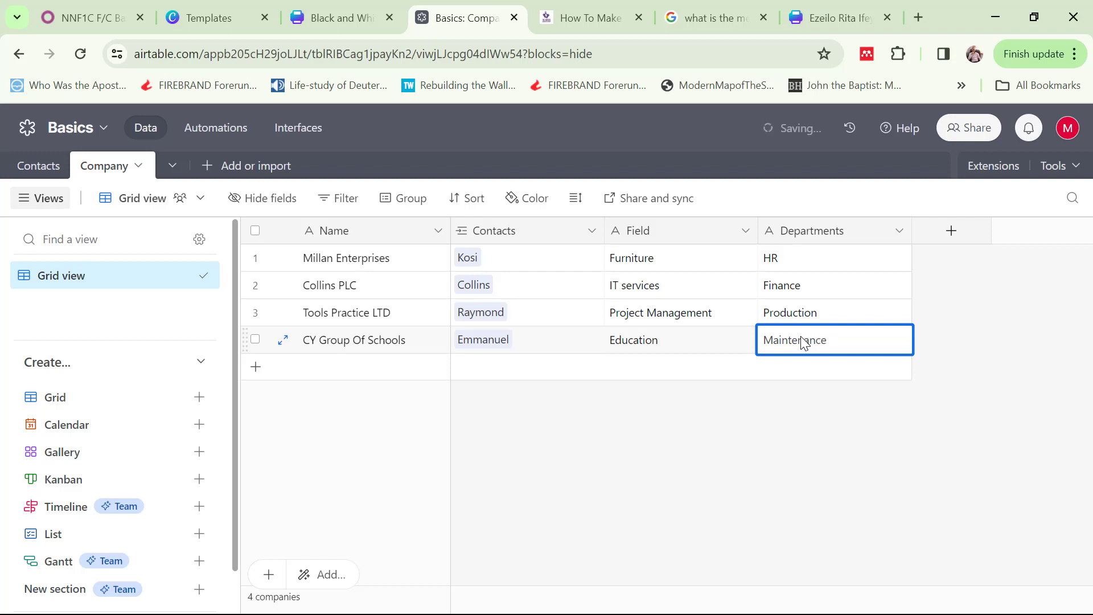
click(932, 430)
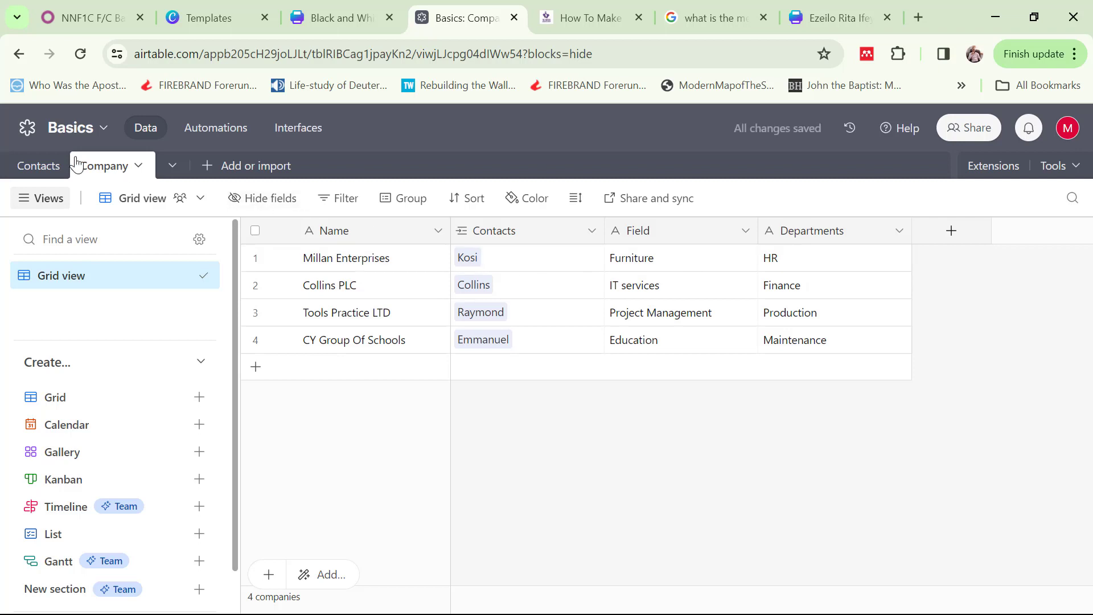
Review the linked Collins PLC record from the first contact in Contacts, close it, and compare the Company and Contacts tables
click(34, 167)
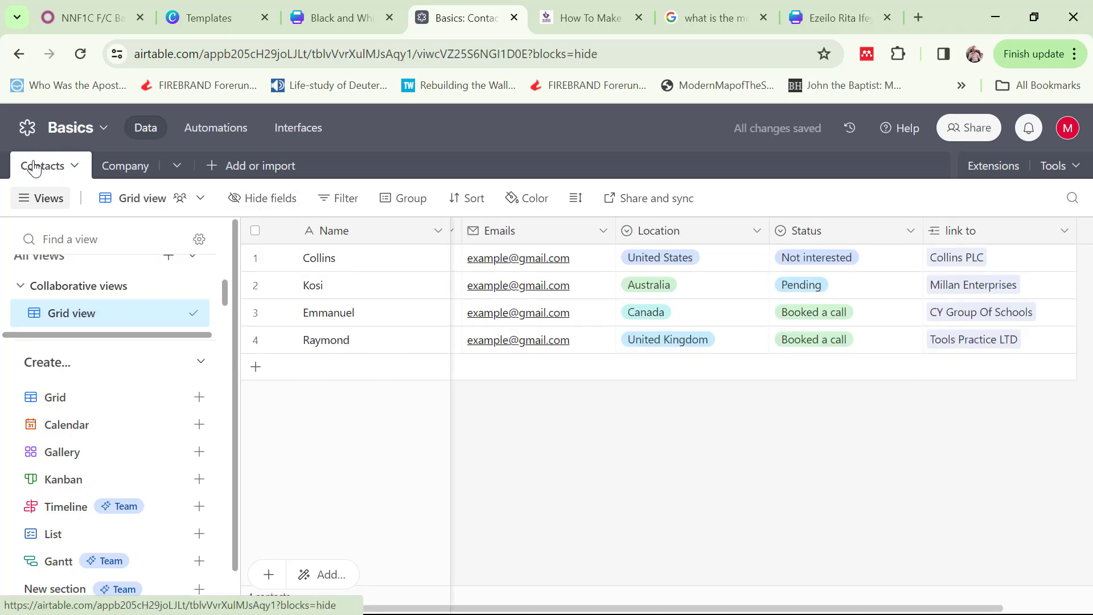
click(957, 262)
click(957, 259)
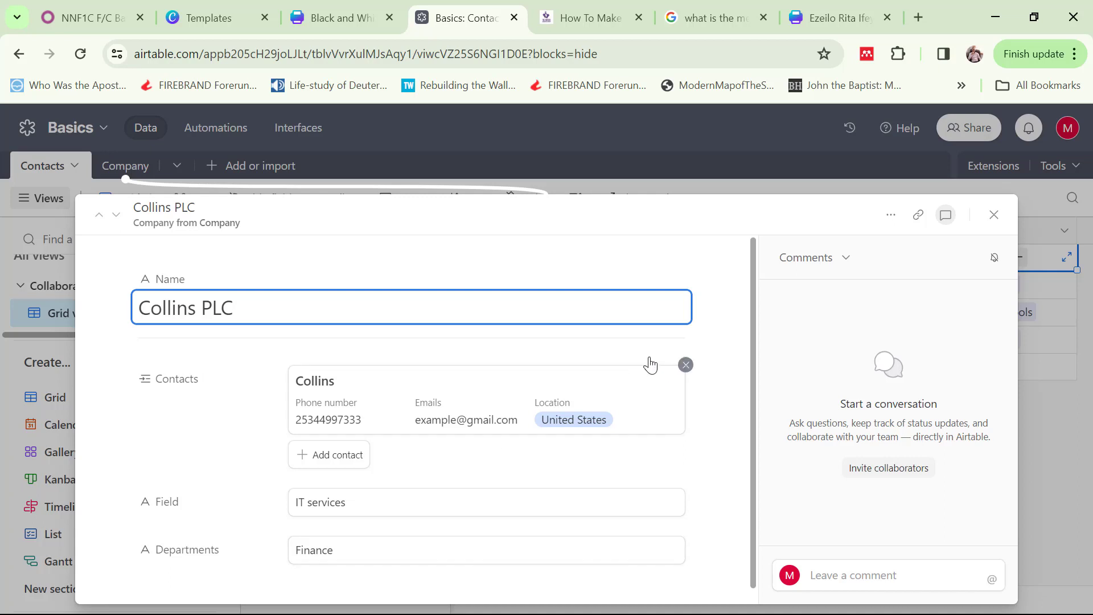
click(994, 215)
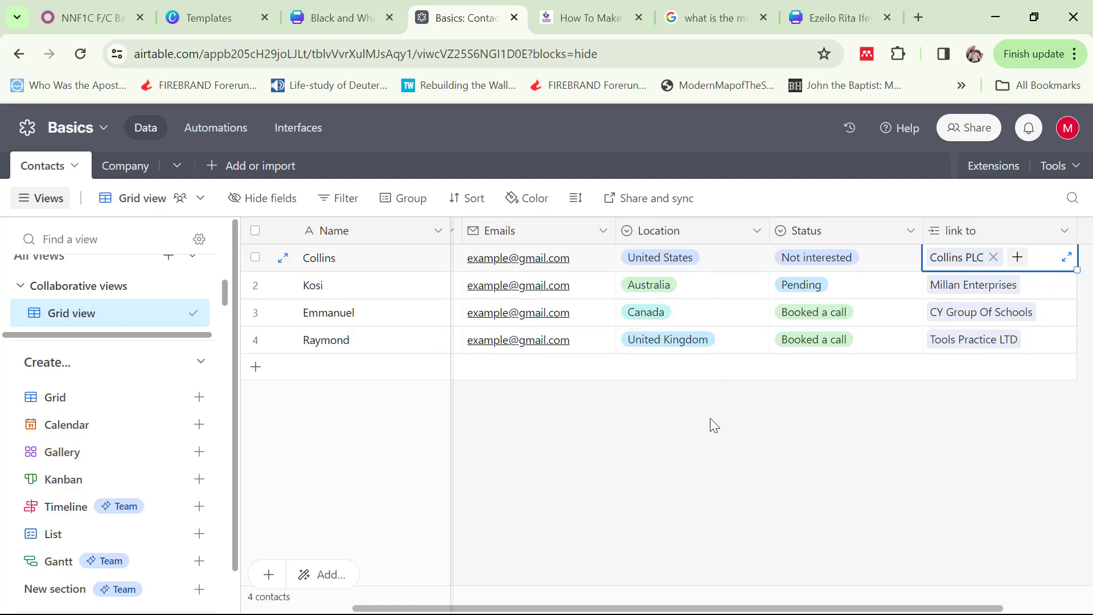
click(124, 170)
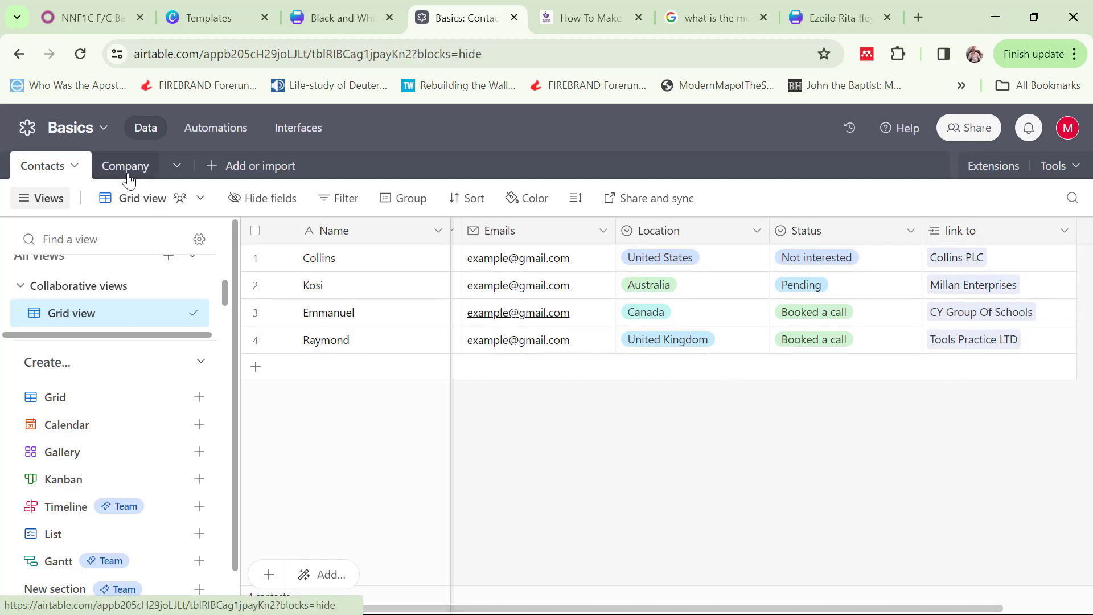
click(45, 170)
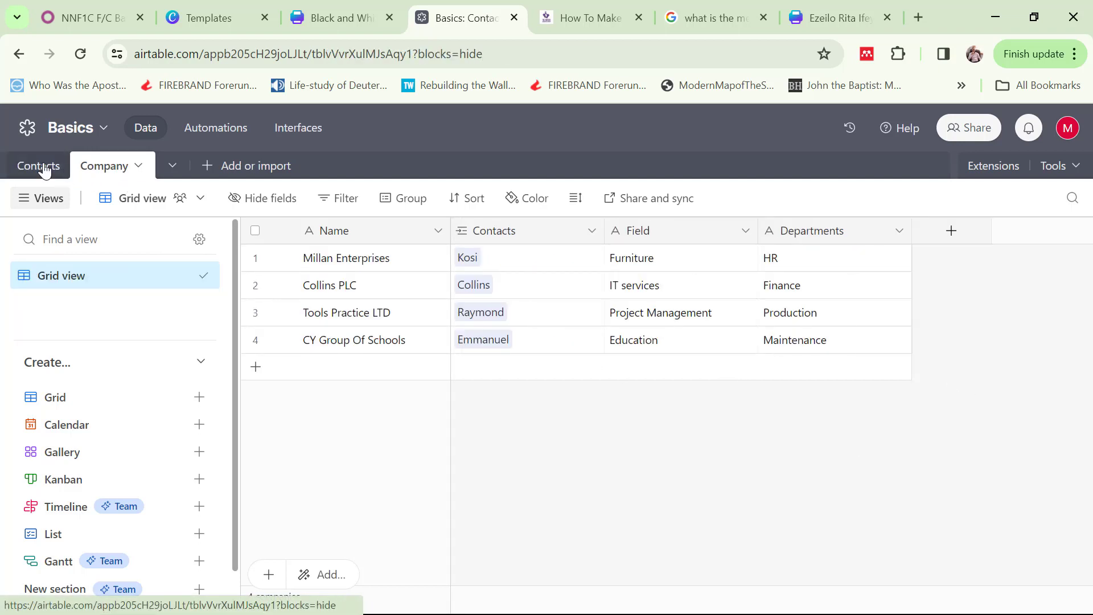